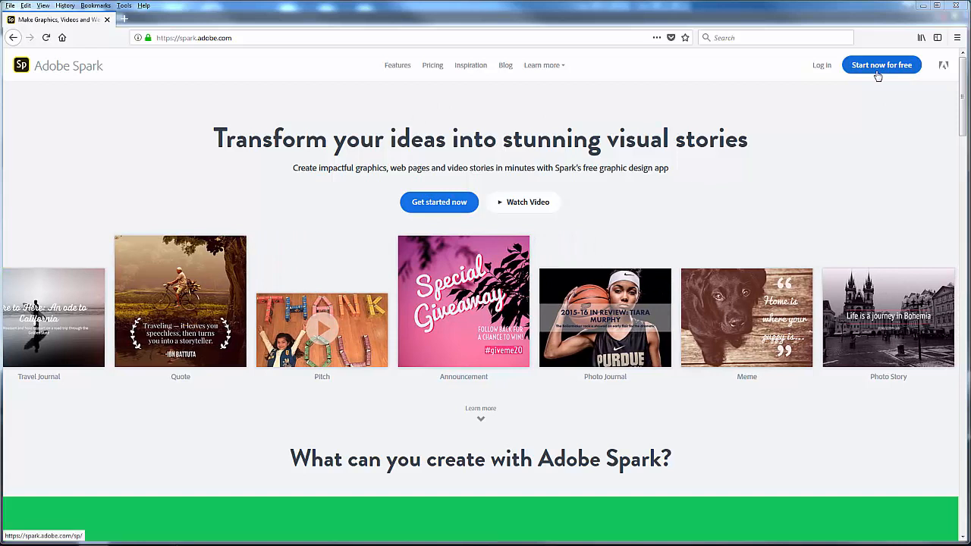
- Start a new video project in Adobe Spark and title it "stars"
click(439, 213)
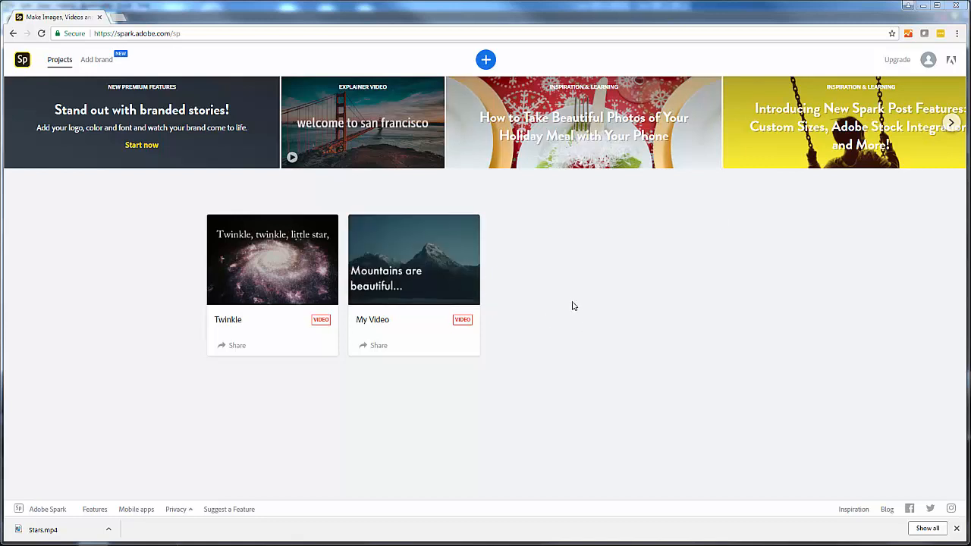
click(486, 61)
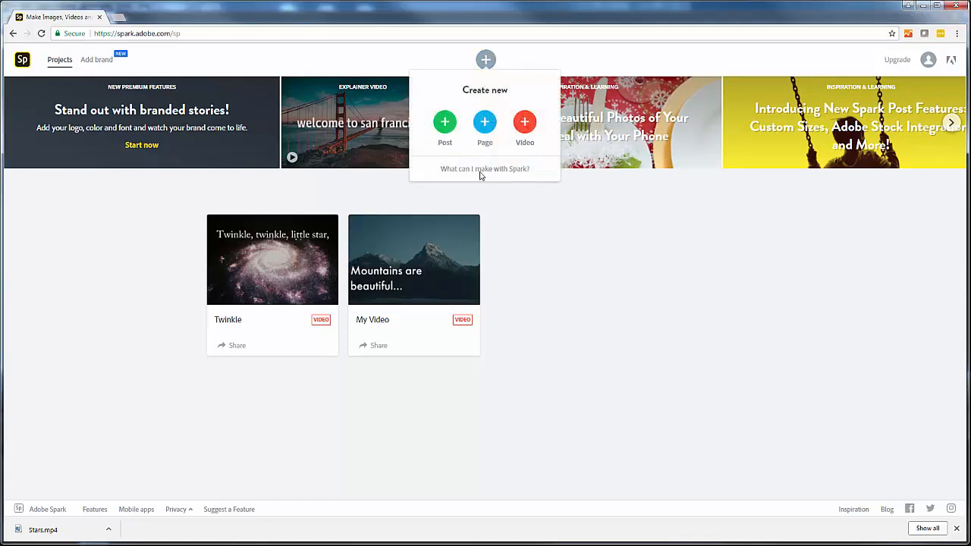
click(526, 126)
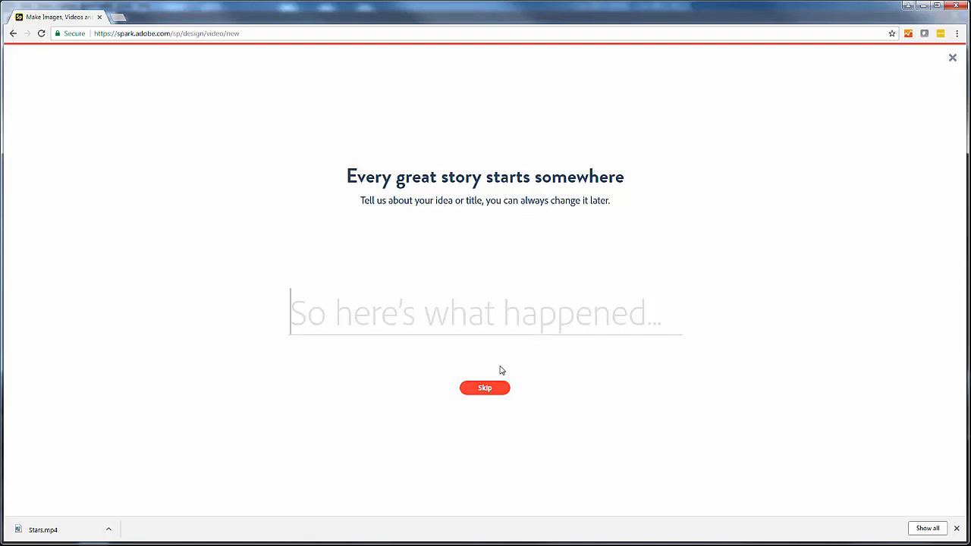
text(st)
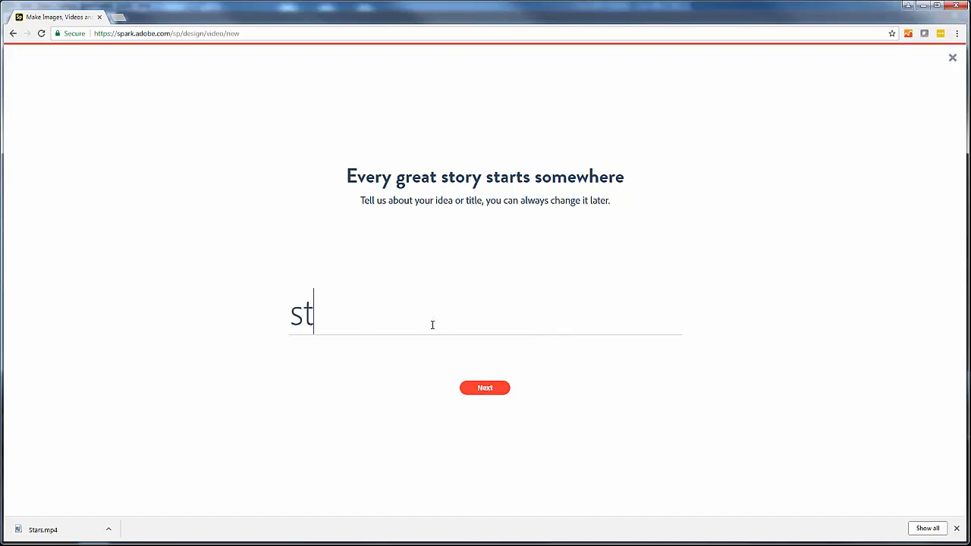
text(ars)
click(486, 391)
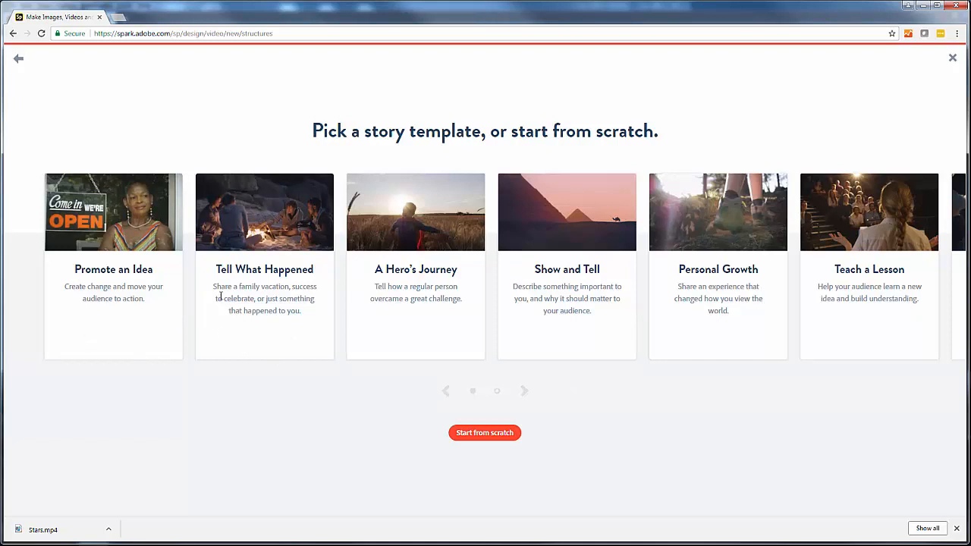
- Browse the story templates, start the video from scratch instead, and dismiss the quick tips tutorial
mouse_move(380, 283)
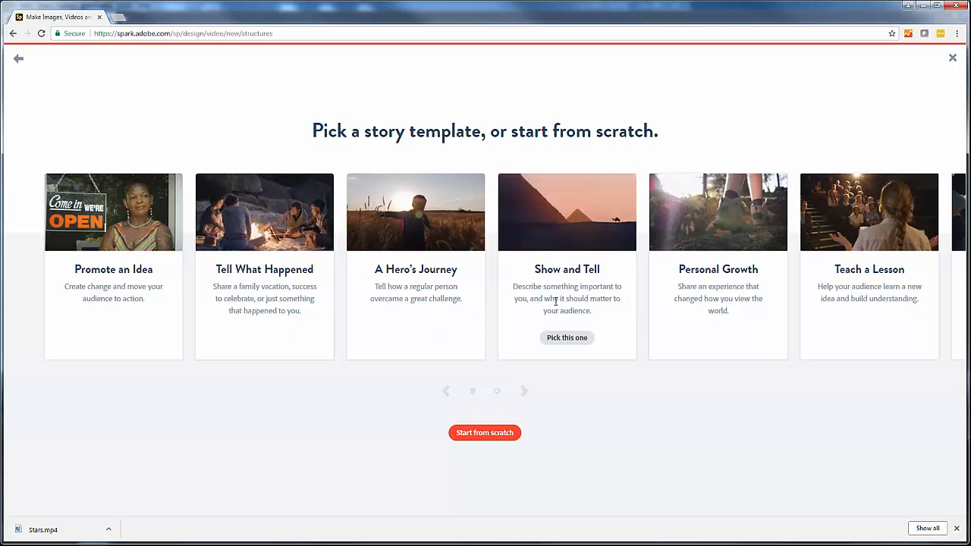
mouse_move(695, 285)
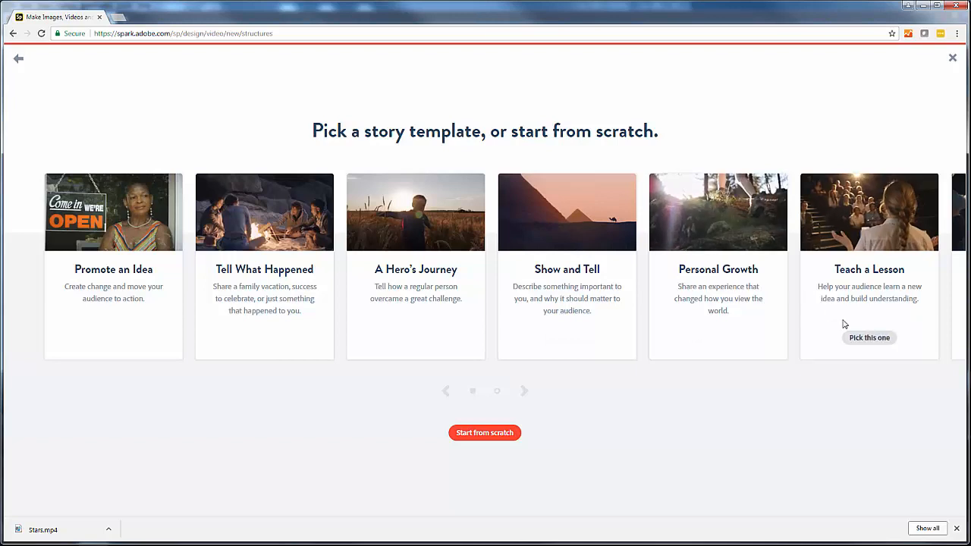
click(525, 391)
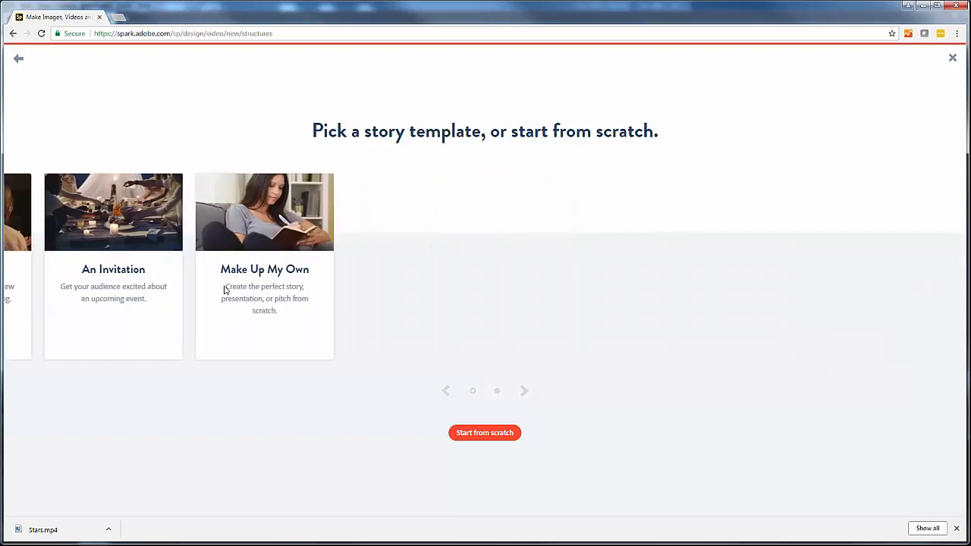
click(446, 391)
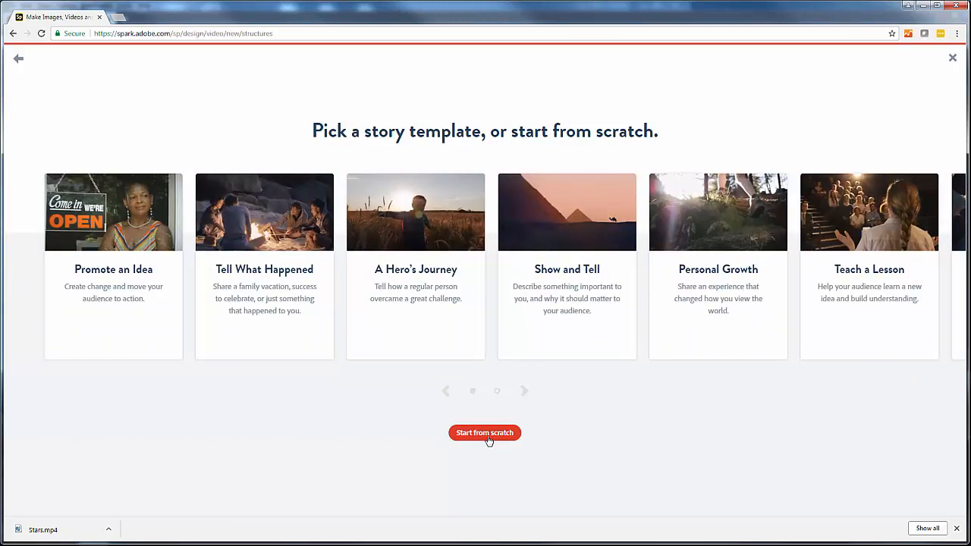
click(484, 433)
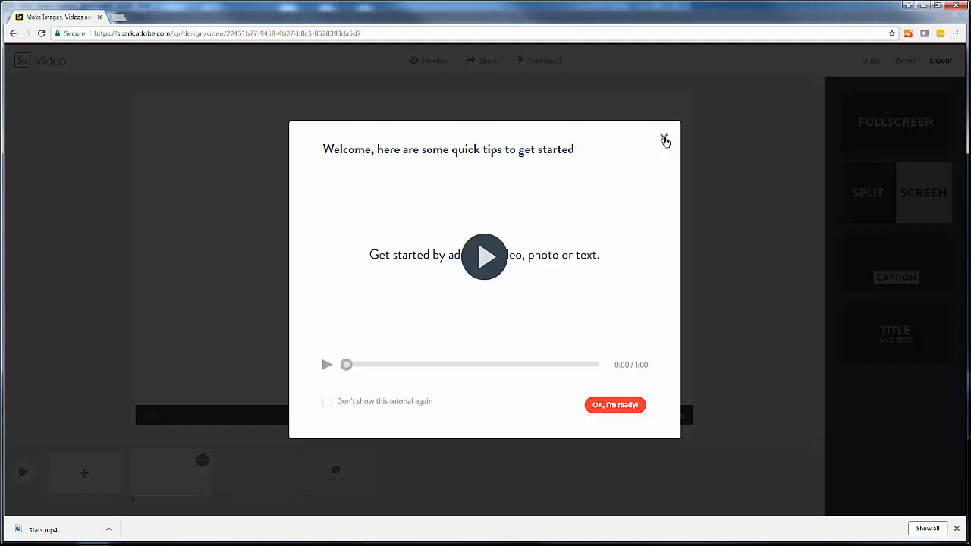
click(665, 140)
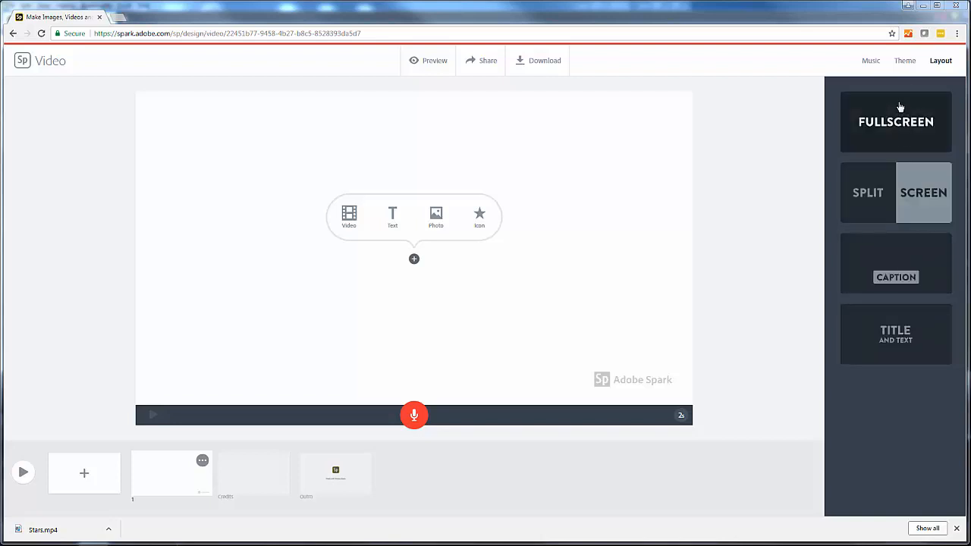
- Apply the Elevate theme and, after previewing Horror Movie, choose Skyline as the background music with music turned on
click(904, 64)
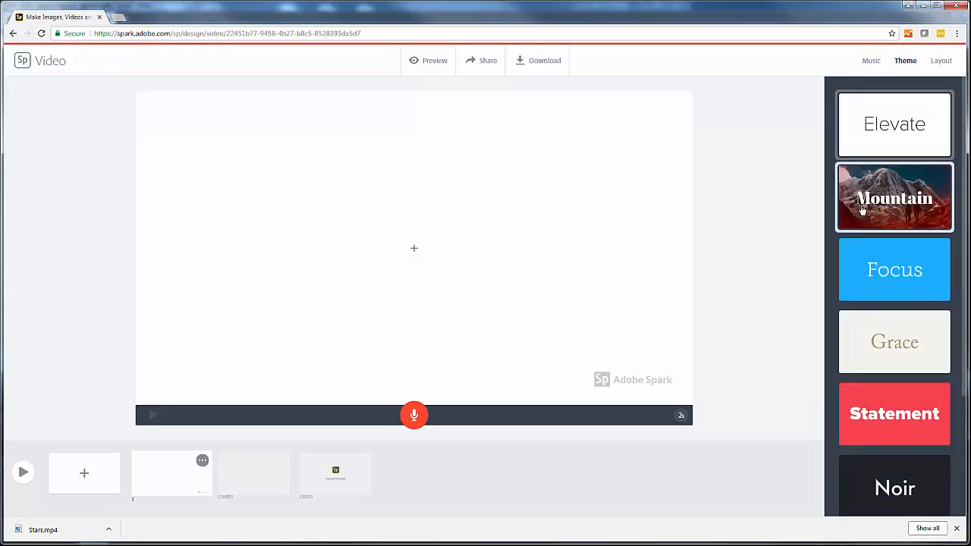
click(867, 127)
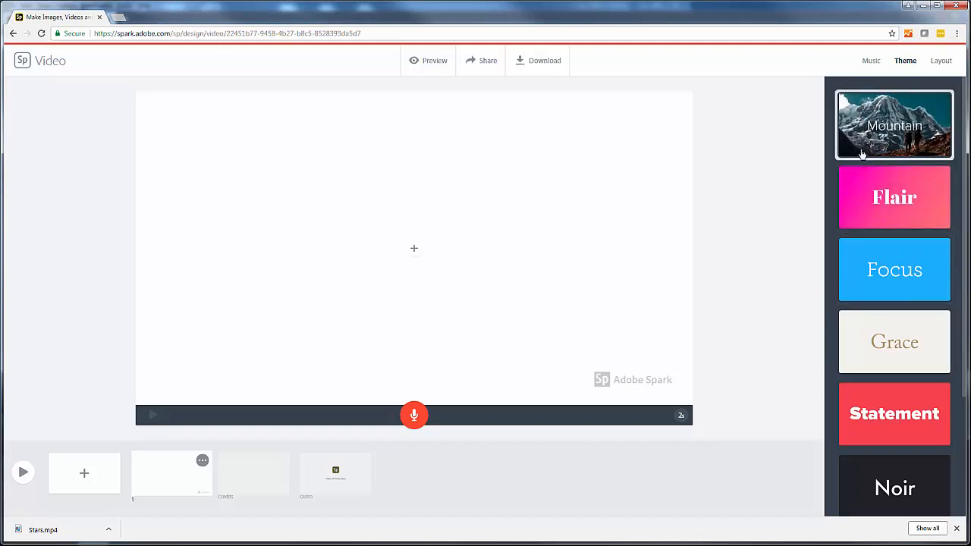
click(871, 62)
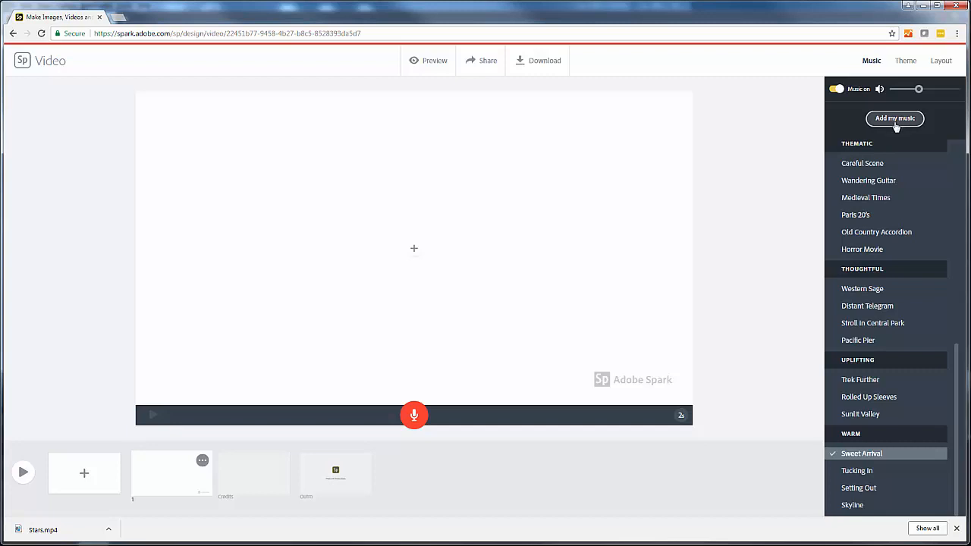
click(834, 89)
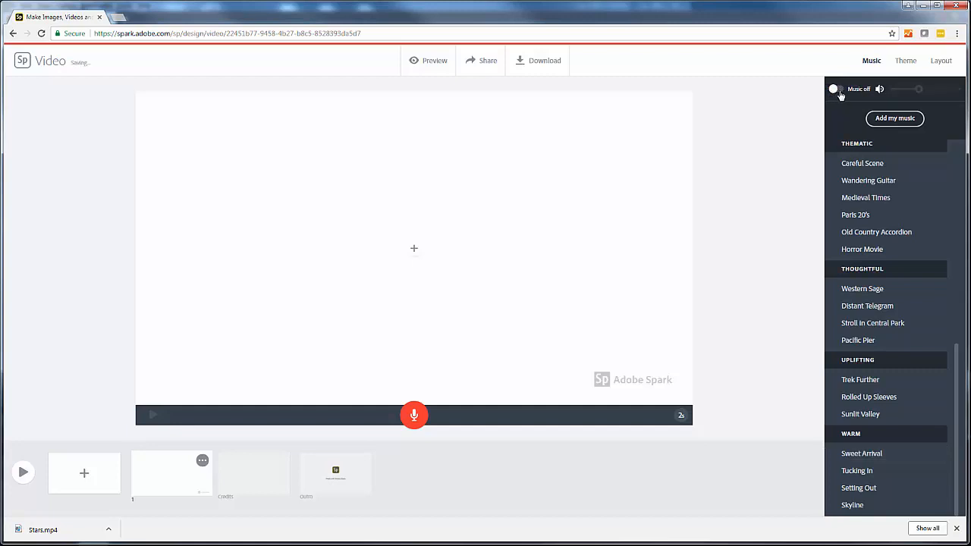
click(834, 89)
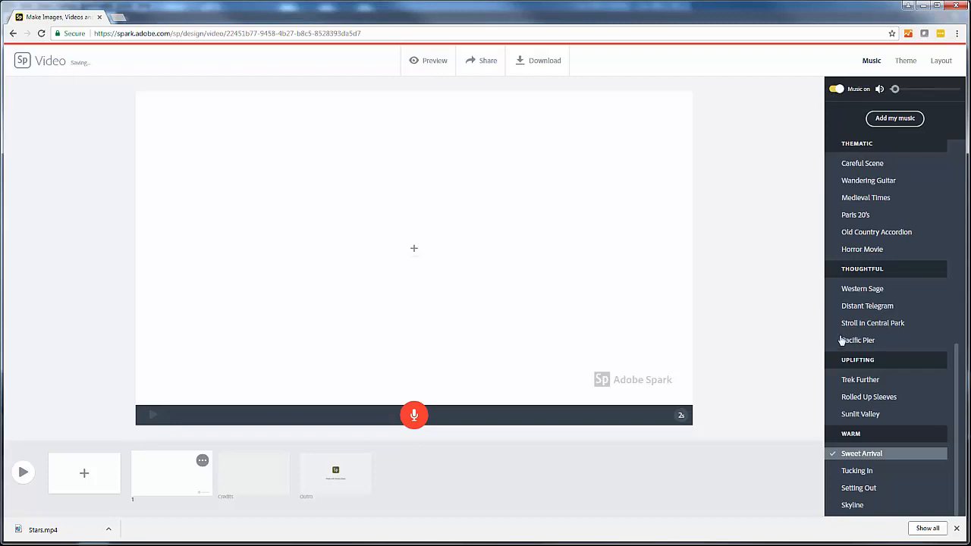
click(834, 251)
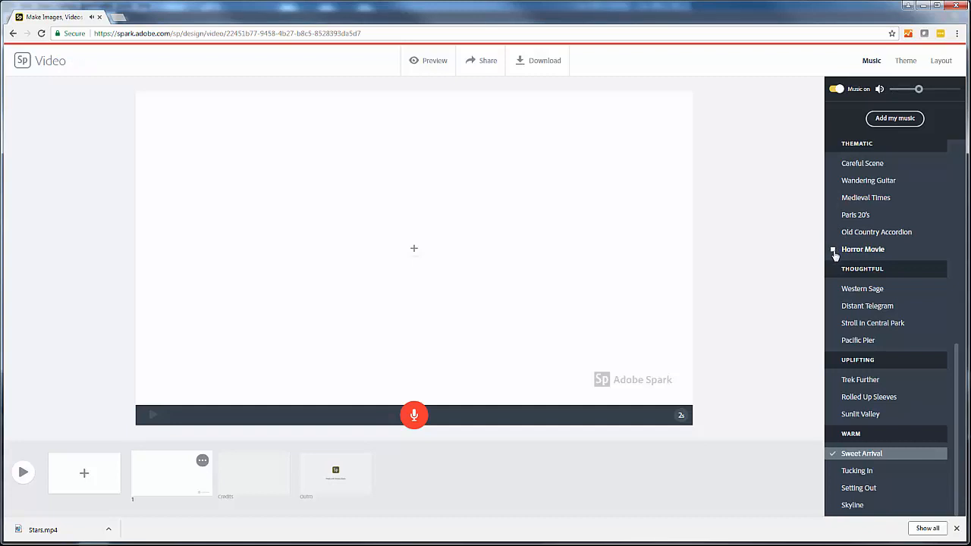
click(857, 508)
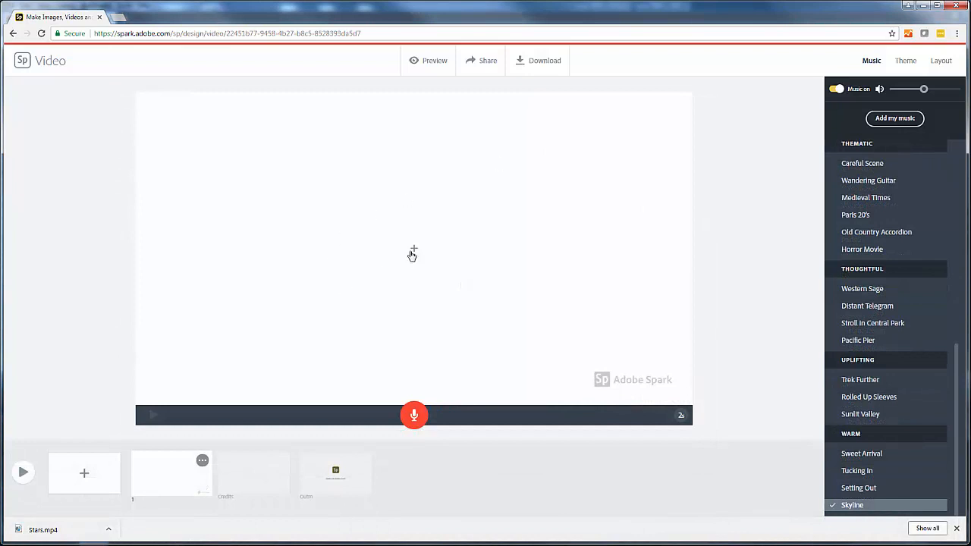
- Add the video file Star - 6962.mp4 to the first slide
click(414, 250)
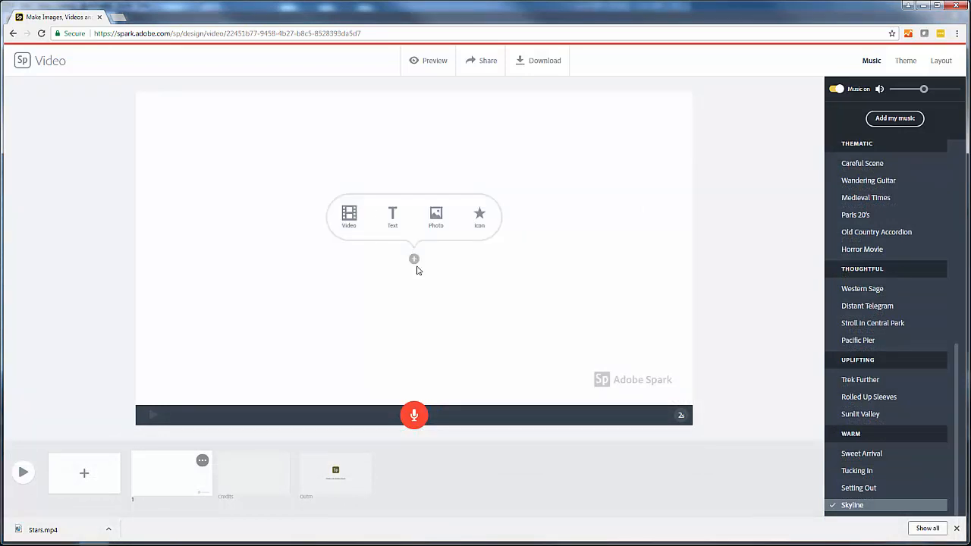
click(350, 222)
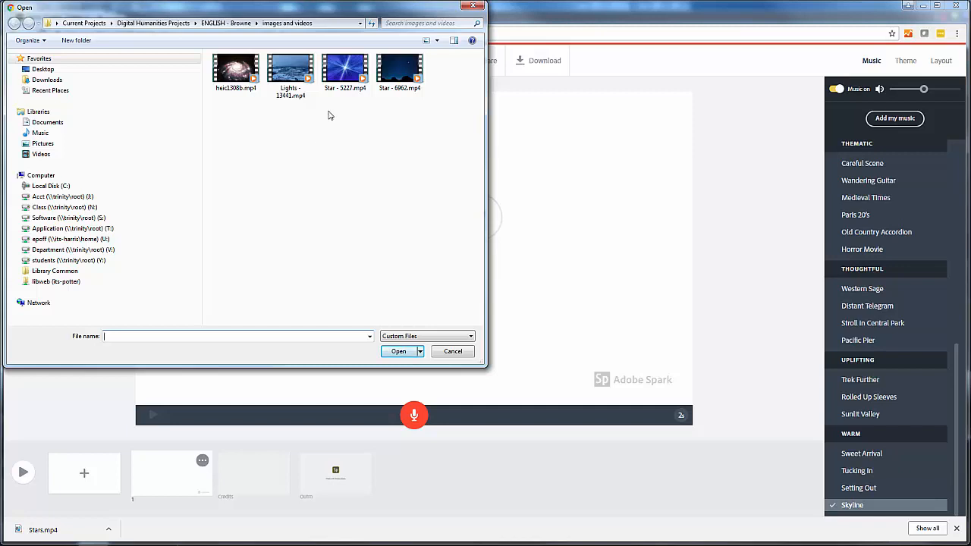
click(401, 82)
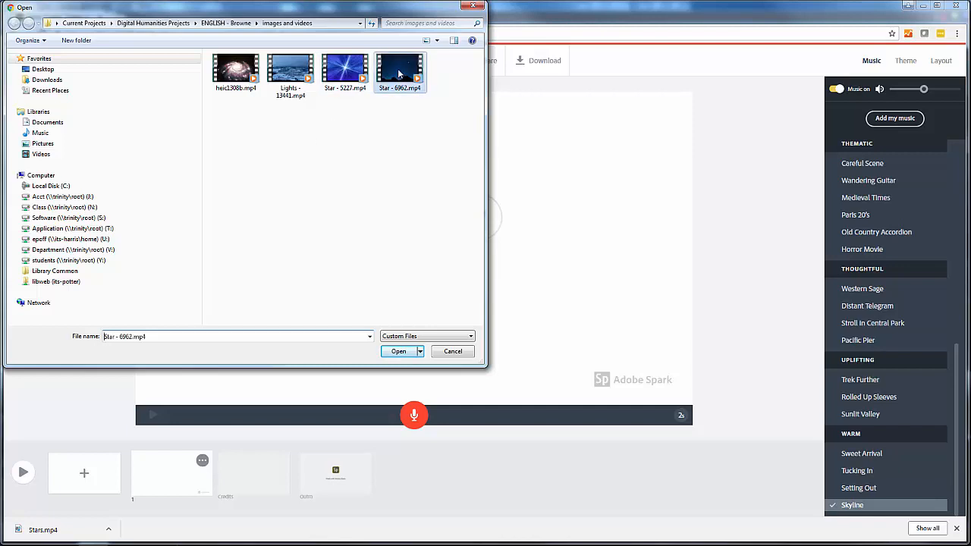
click(398, 352)
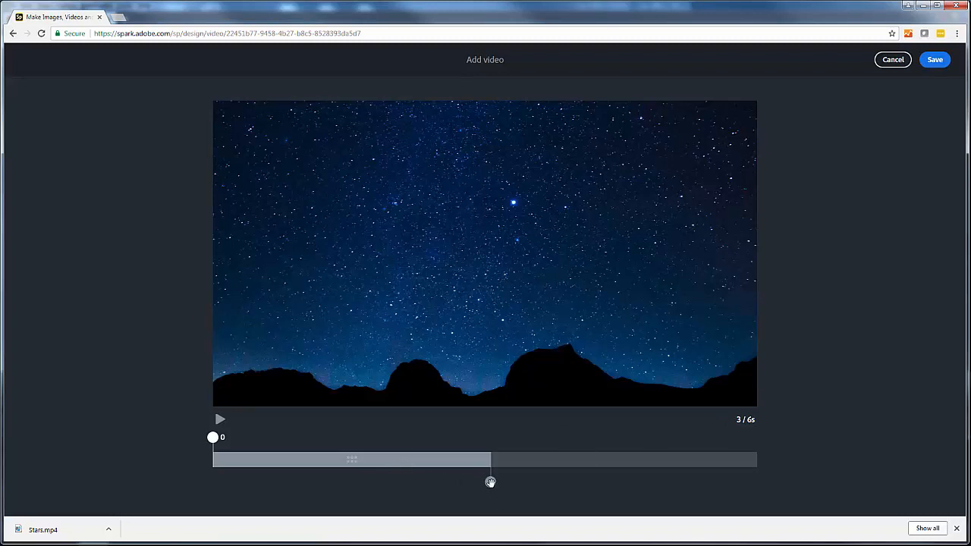
- Try out the trim range, set the starry sky clip to run from 0 to 6 seconds, and save it to the slide
drag(492, 482, 761, 485)
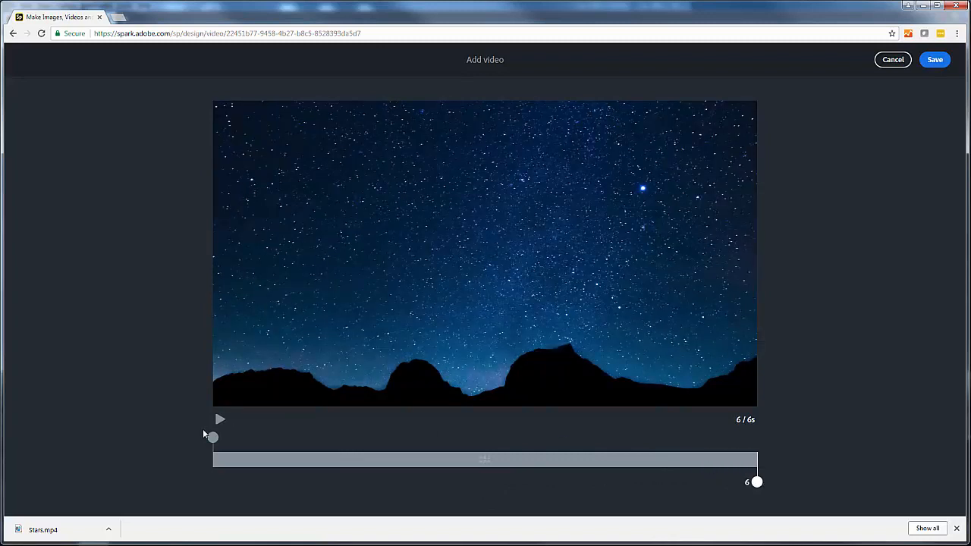
drag(210, 437, 342, 438)
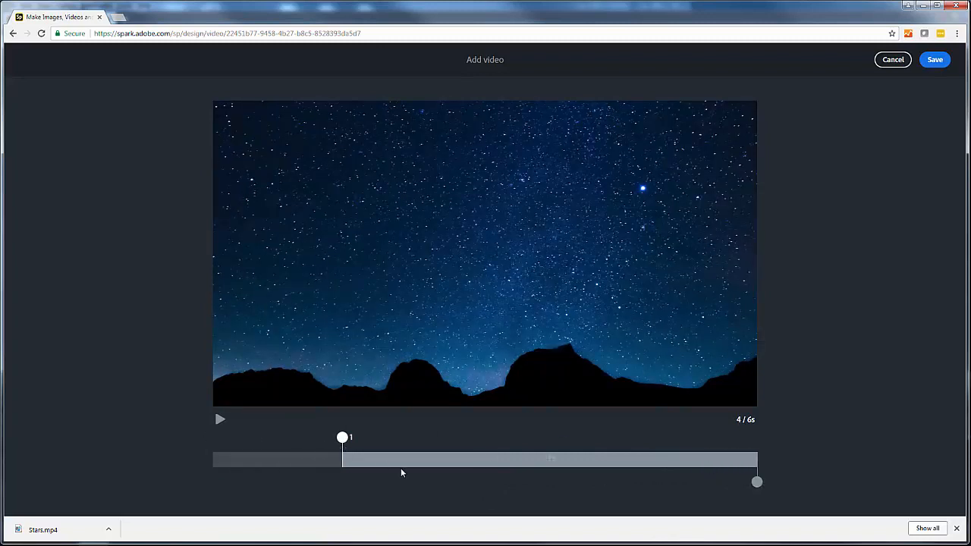
drag(390, 462, 364, 460)
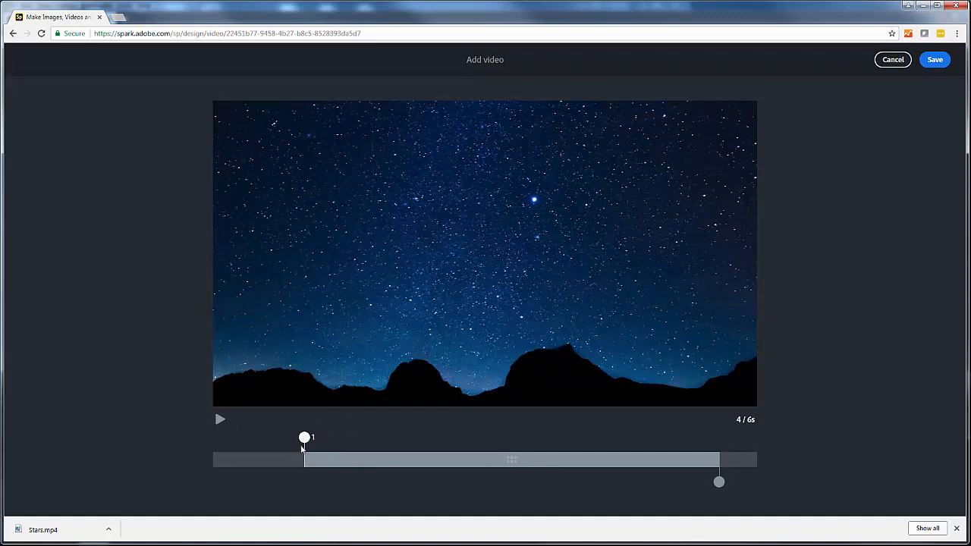
drag(304, 437, 213, 438)
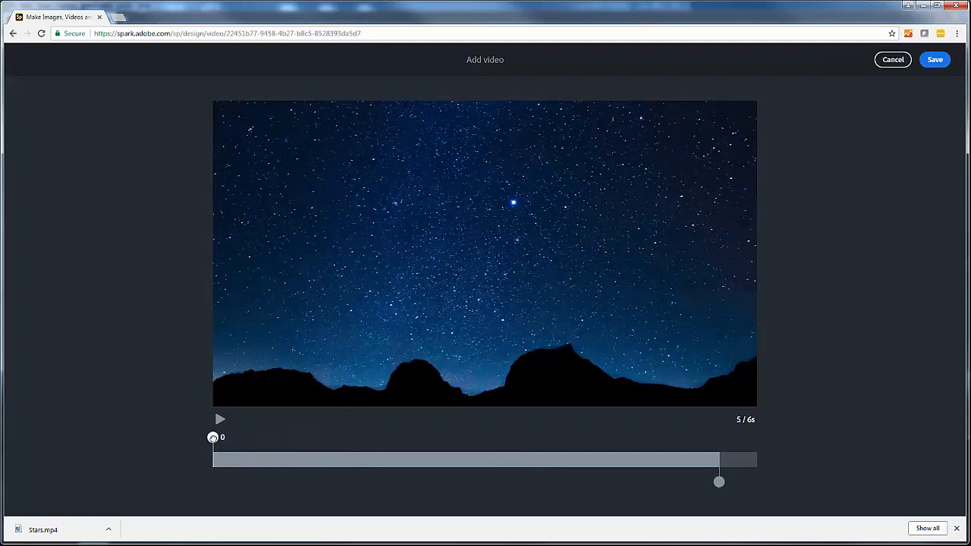
drag(719, 482, 757, 481)
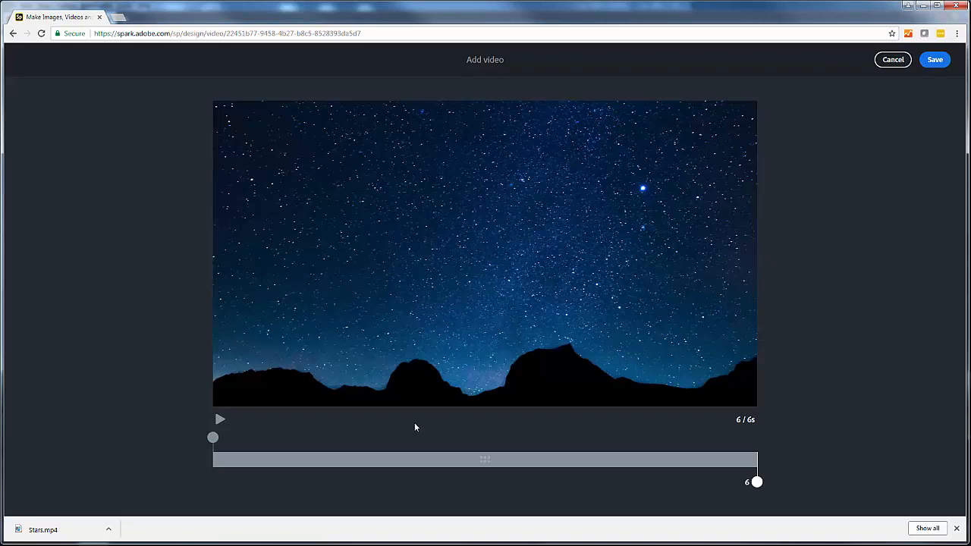
click(935, 61)
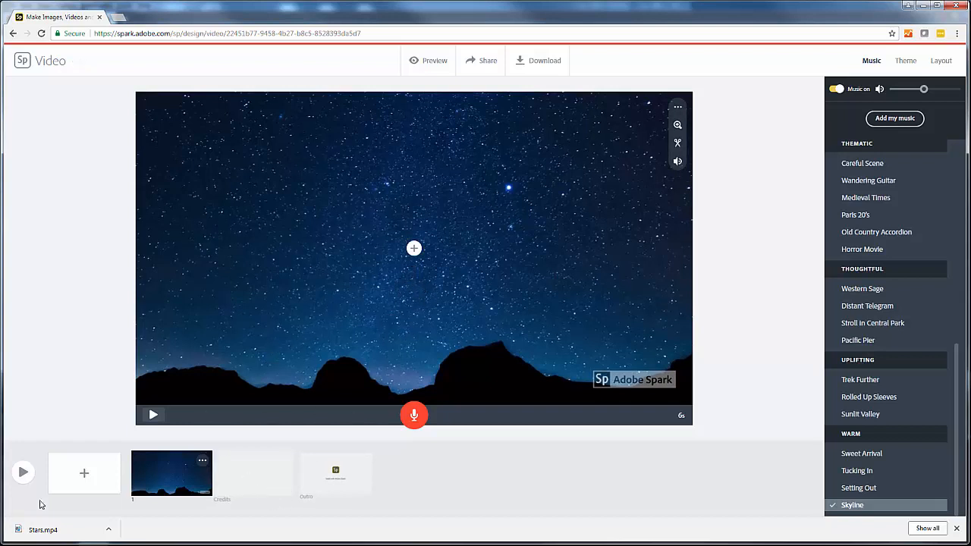
- Add a second slide and insert the video file heic1308b.mp4 on it
click(110, 495)
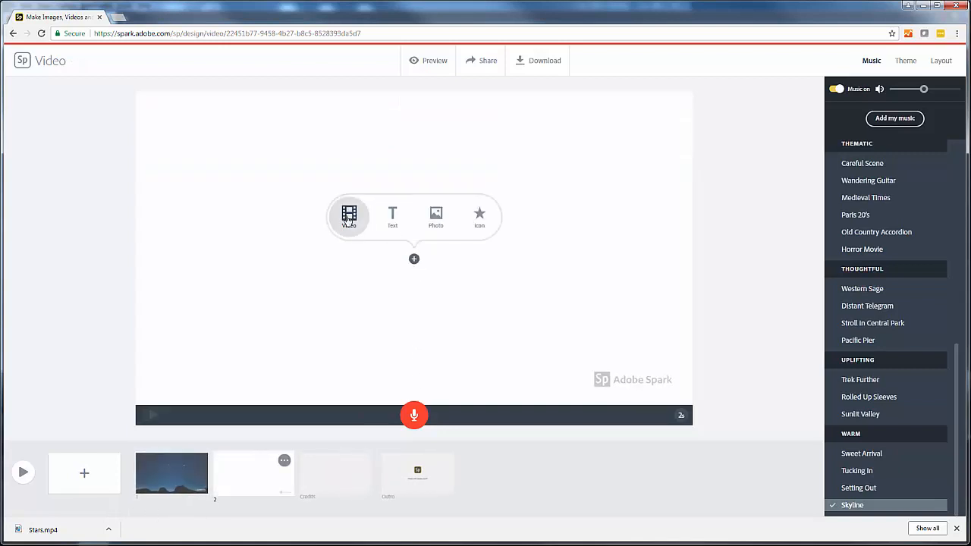
click(348, 218)
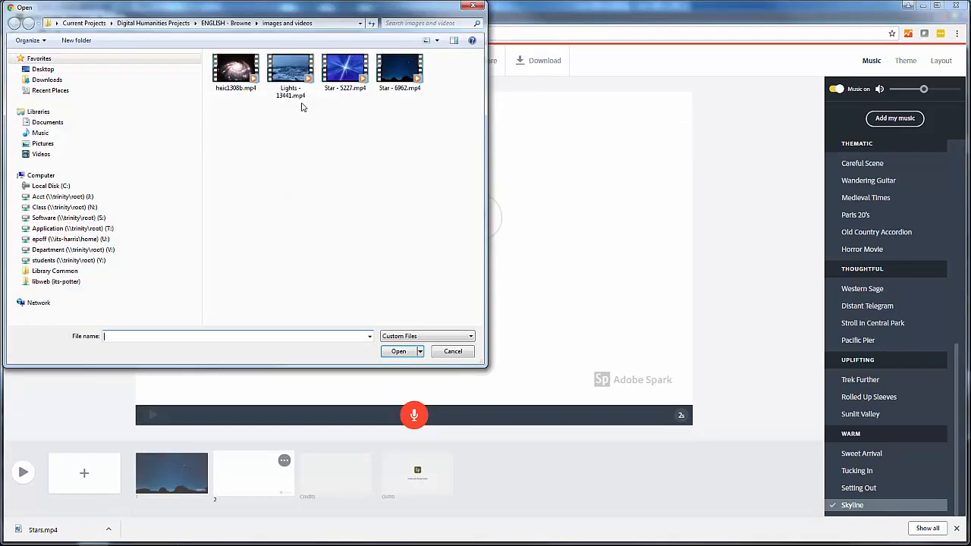
click(236, 74)
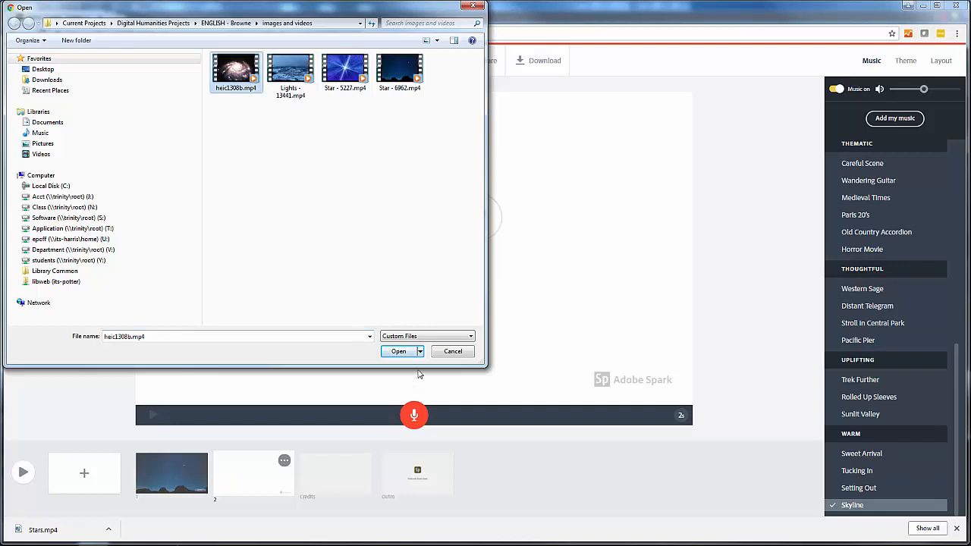
click(401, 352)
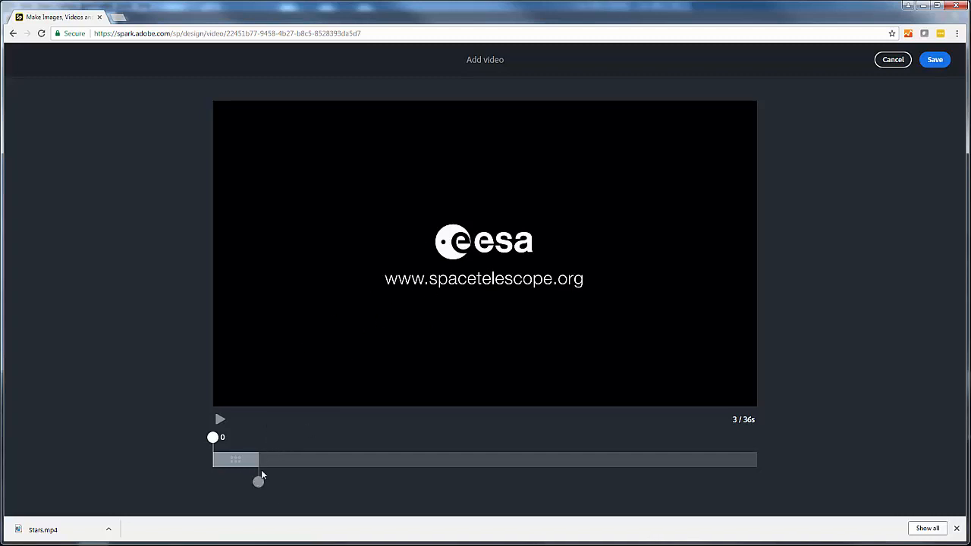
- Trim the galaxy clip to a 9-second section starting at 12 seconds and save it to the second slide
drag(257, 481, 521, 482)
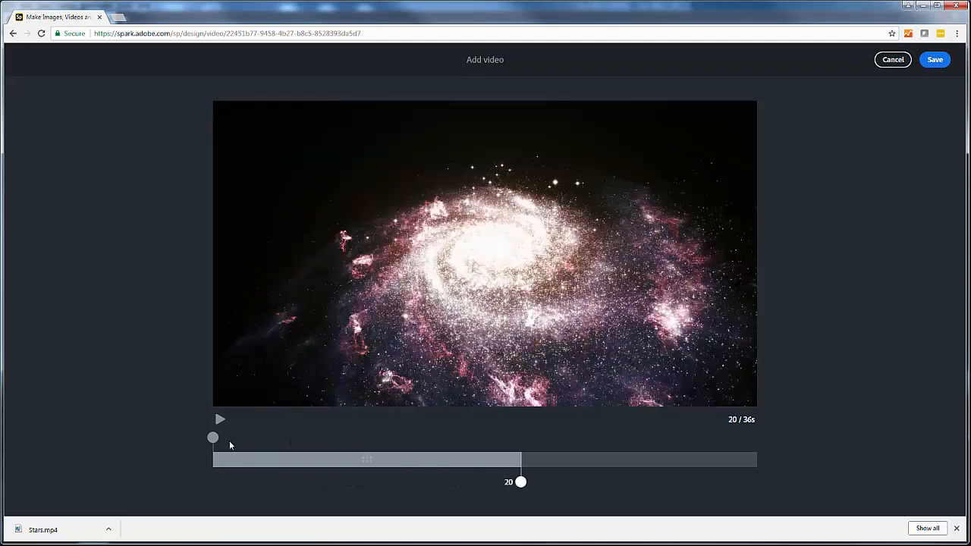
drag(212, 437, 348, 437)
mouse_move(403, 466)
mouse_down()
mouse_move(418, 466)
mouse_move(405, 463)
mouse_move(415, 460)
mouse_move(411, 452)
mouse_up()
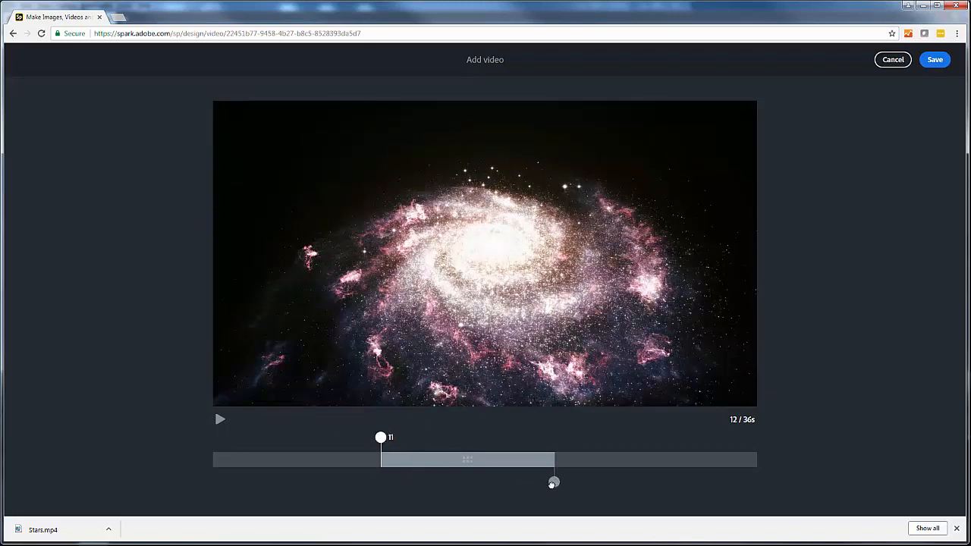
drag(554, 481, 519, 481)
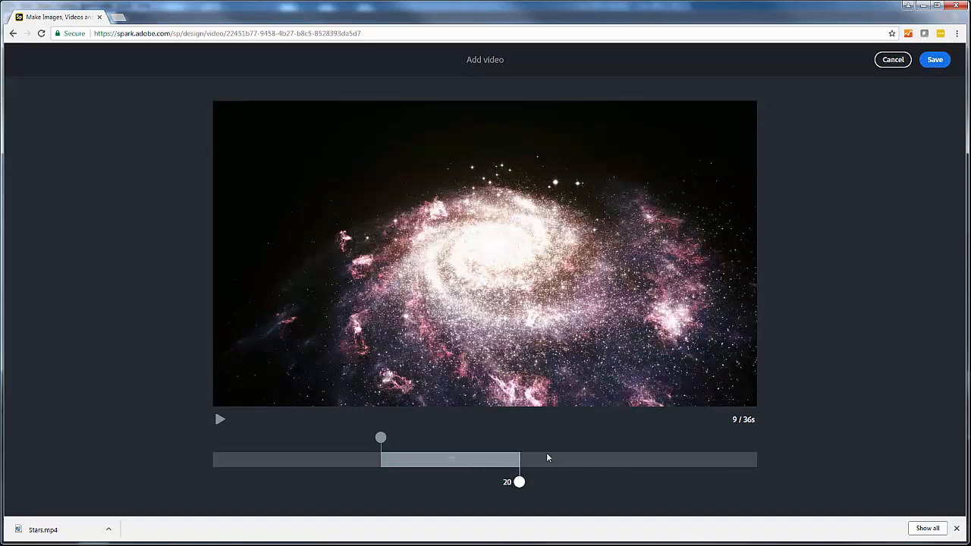
drag(458, 458, 471, 458)
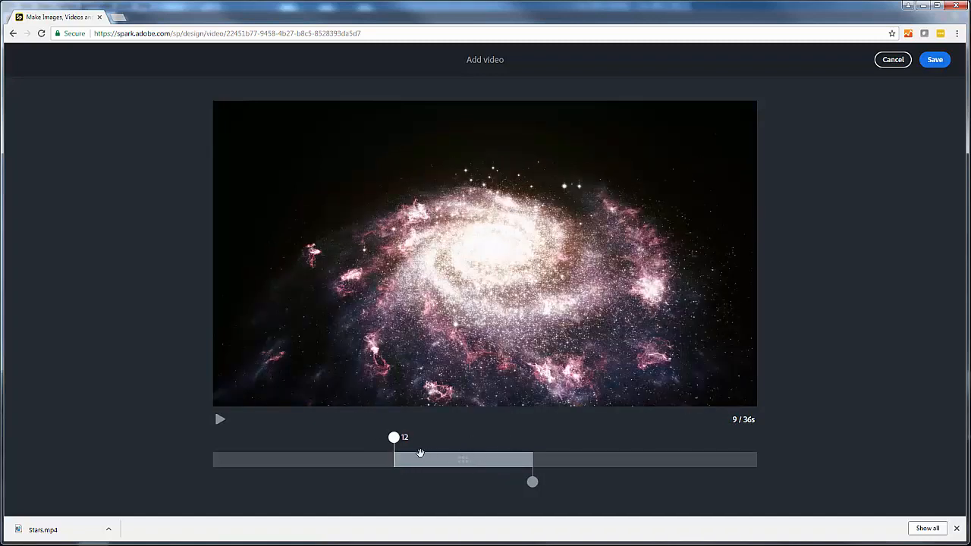
click(933, 61)
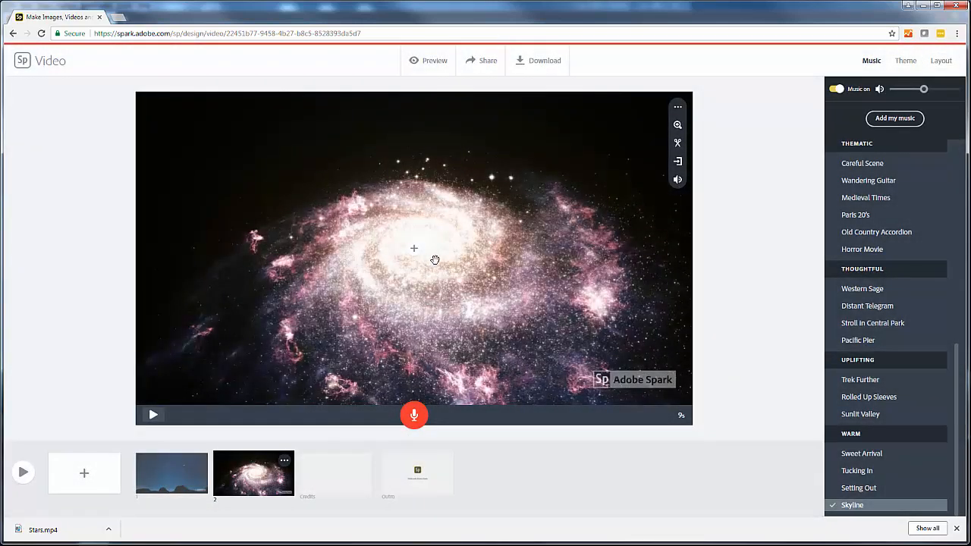
- Add a third slide and fill it with the purple night sky photo with rock silhouettes from a free photo search for "stars"
click(79, 485)
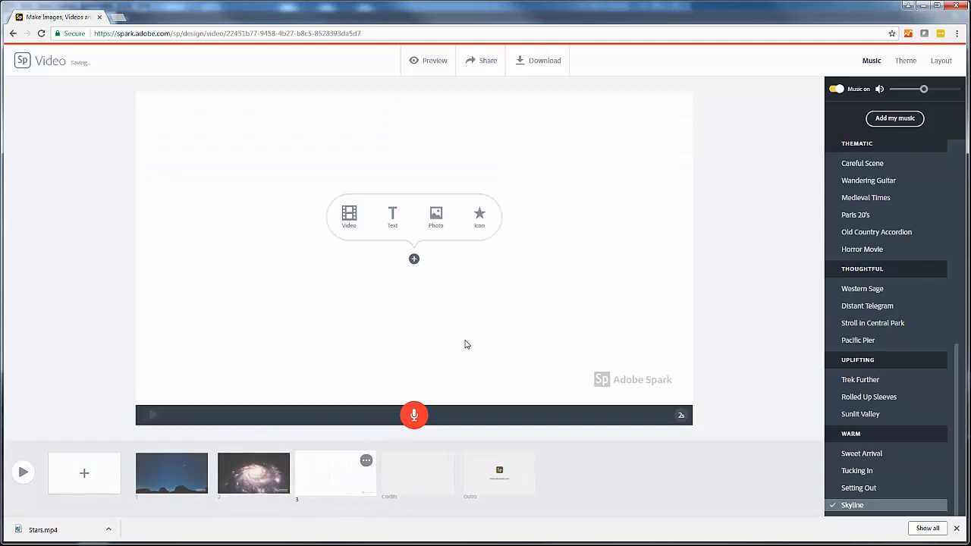
click(437, 217)
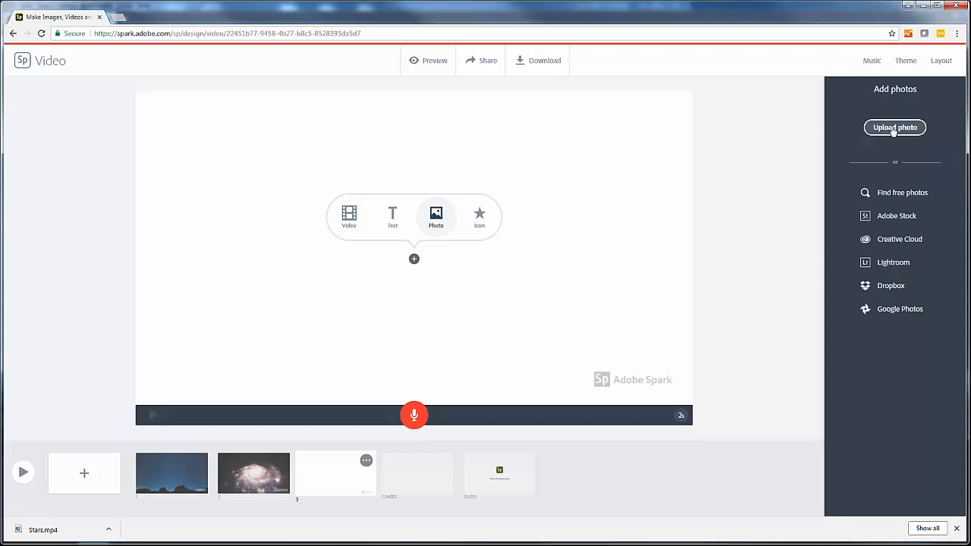
click(890, 196)
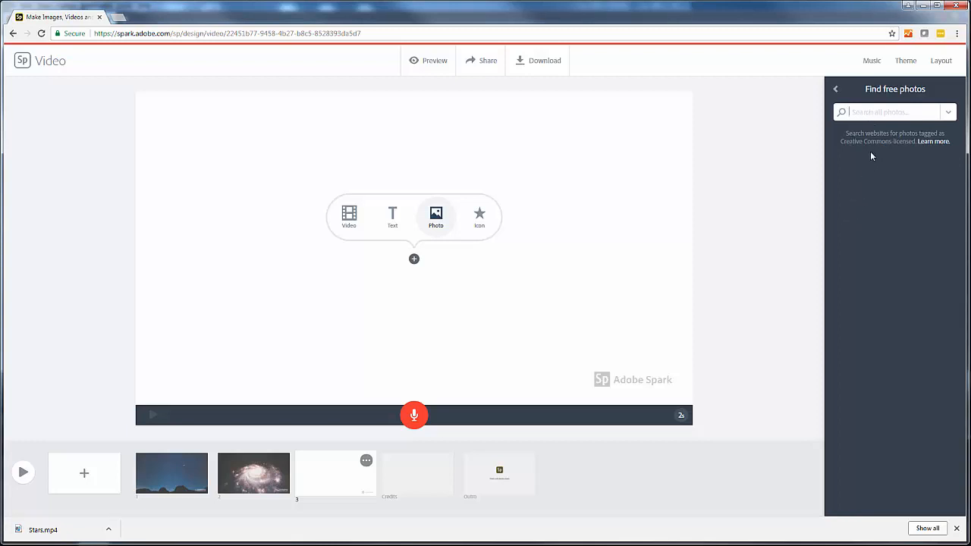
click(891, 114)
text(stars)
key(Return)
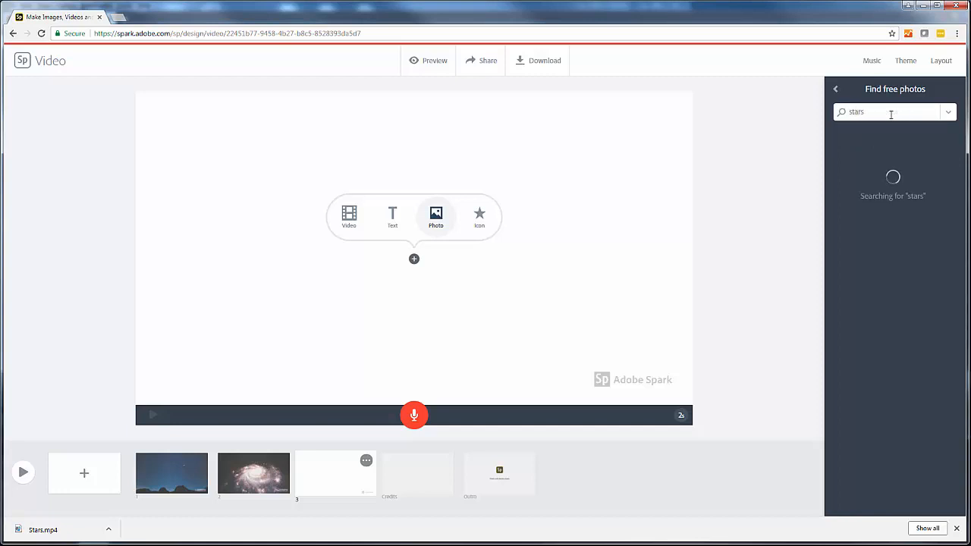
scroll(894, 238, down, 3)
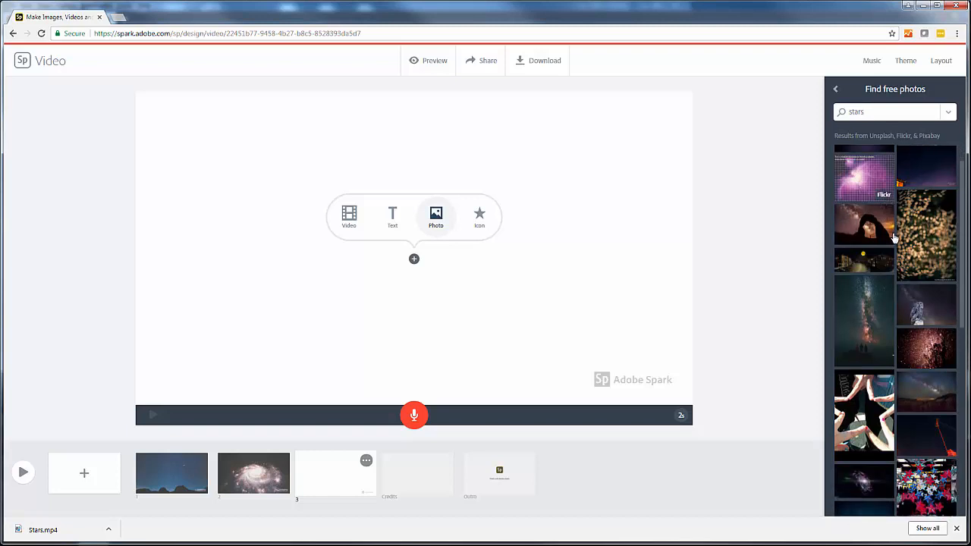
scroll(893, 241, down, 3)
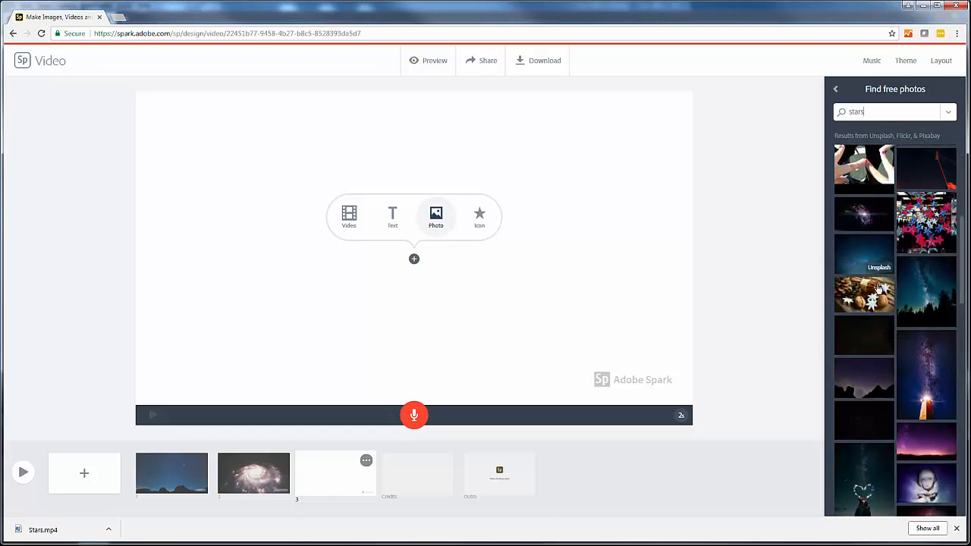
scroll(869, 303, down, 1)
click(852, 333)
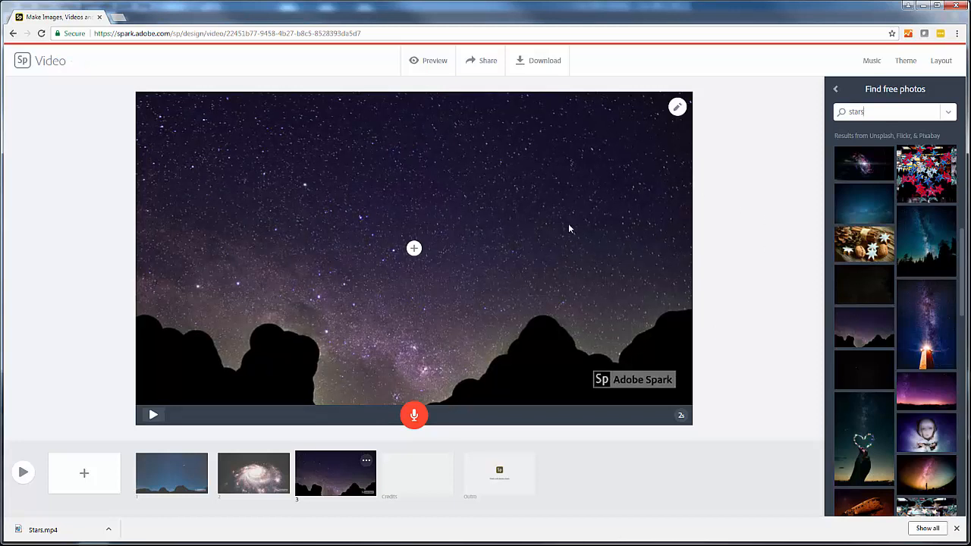
- Enlarge the night sky photo on the third slide by zooming it in several increments
click(676, 110)
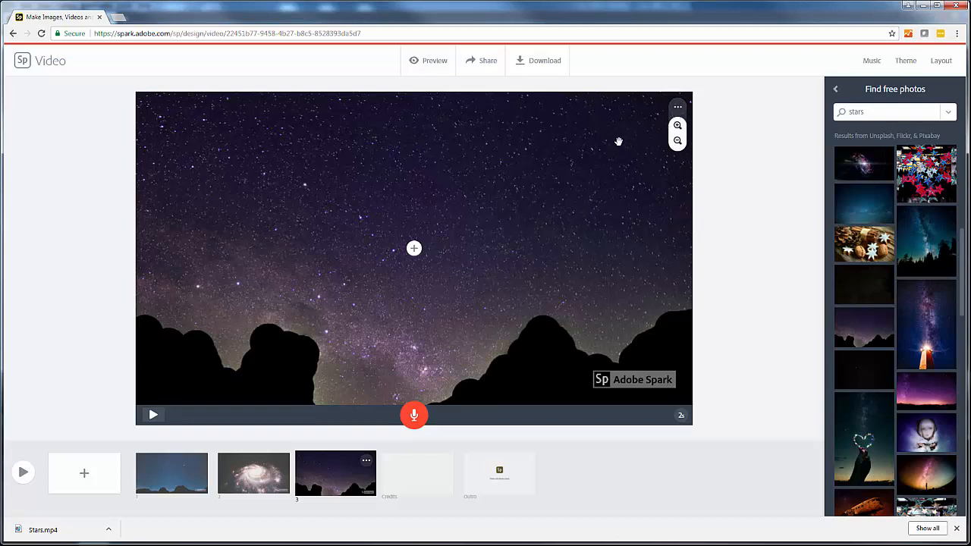
click(678, 126)
click(678, 126)
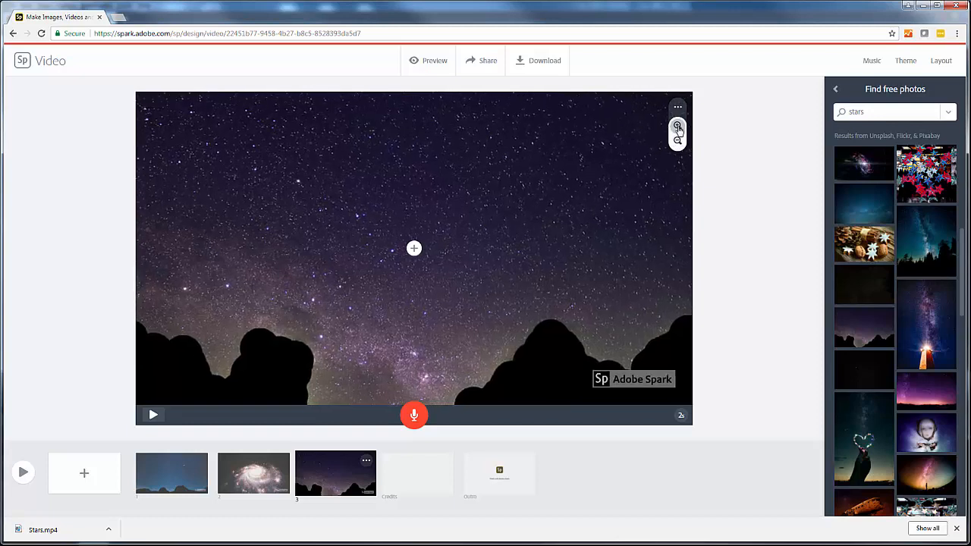
click(677, 126)
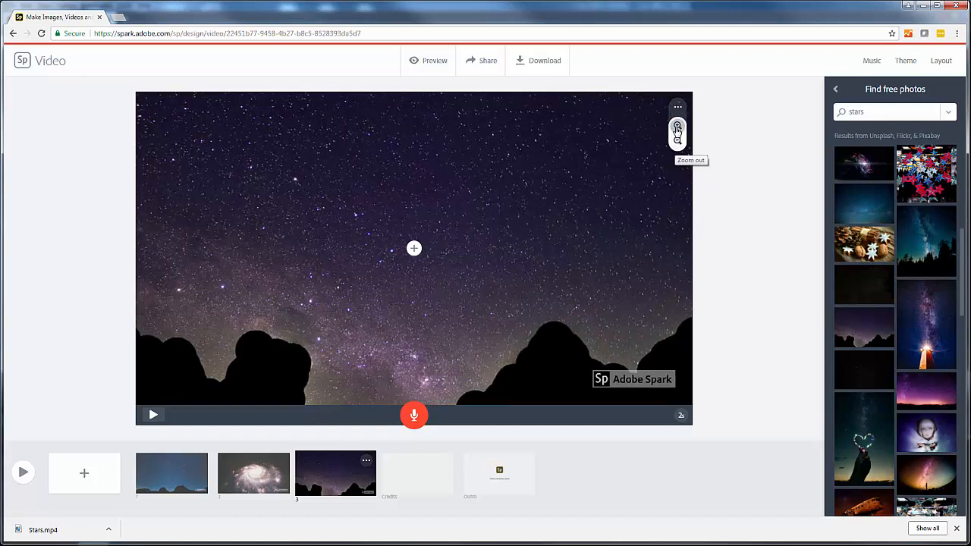
click(678, 128)
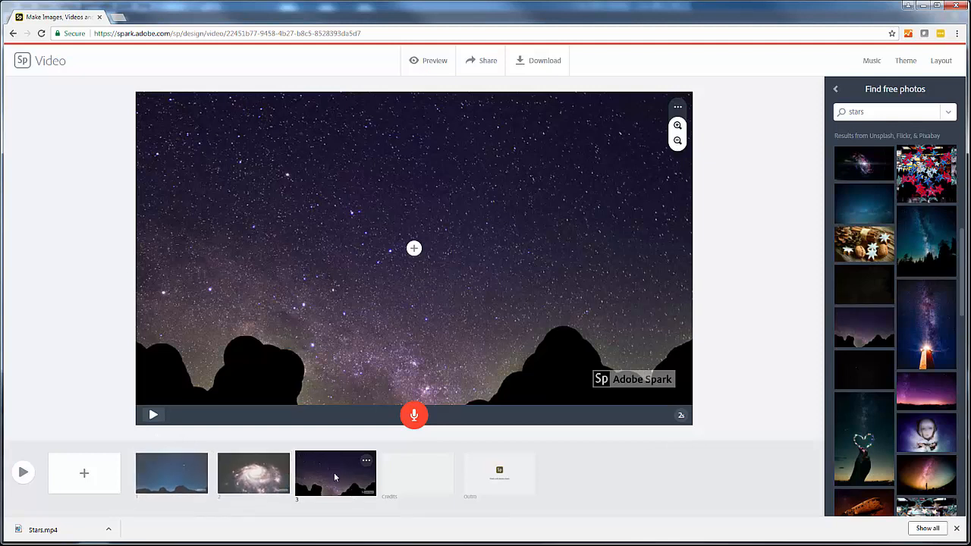
- Move the night sky photo slide to second place and put a duplicate of it after the galaxy slide as slide 4
drag(336, 471, 258, 478)
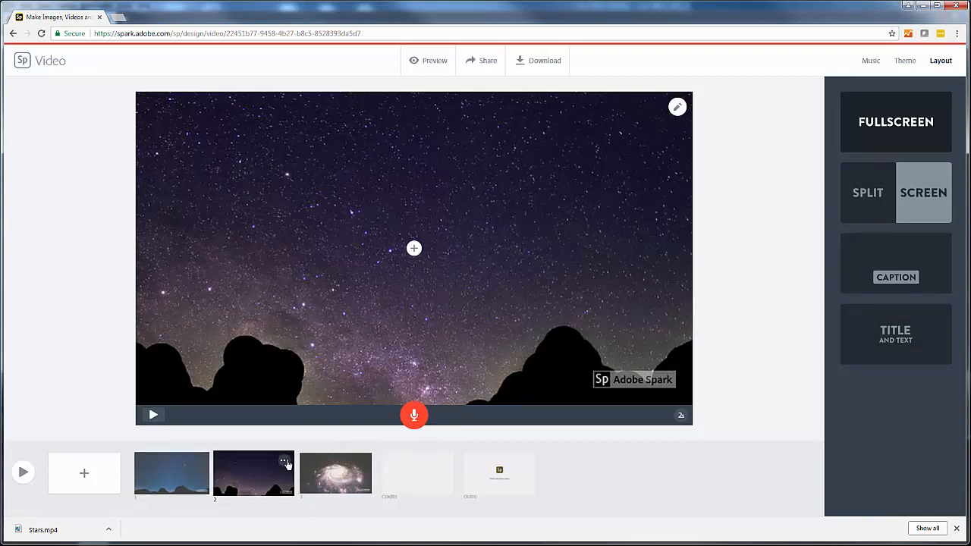
click(283, 460)
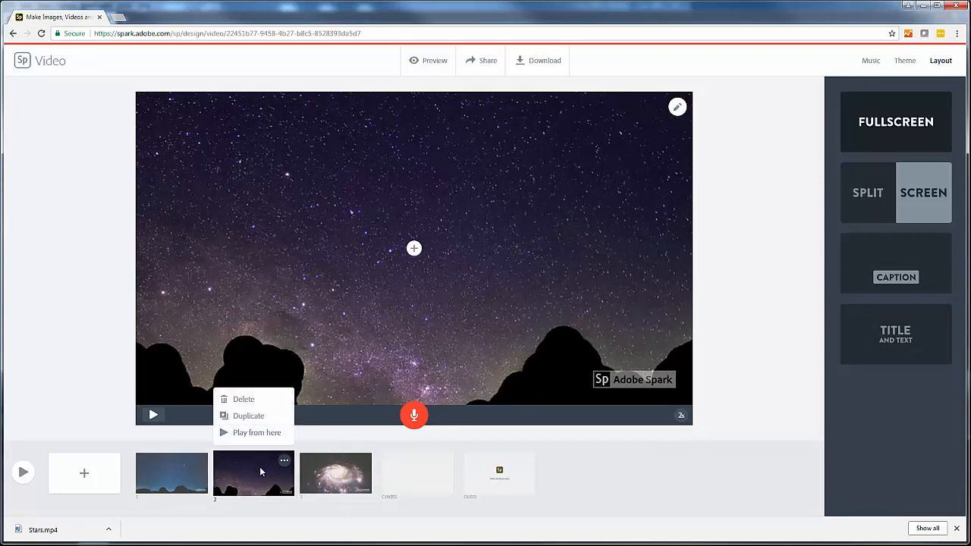
click(250, 417)
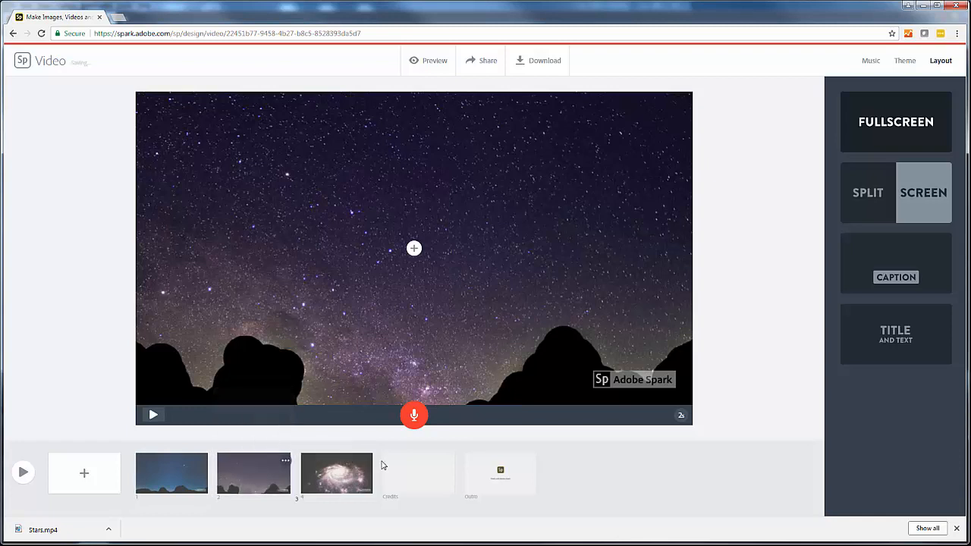
drag(347, 486, 434, 472)
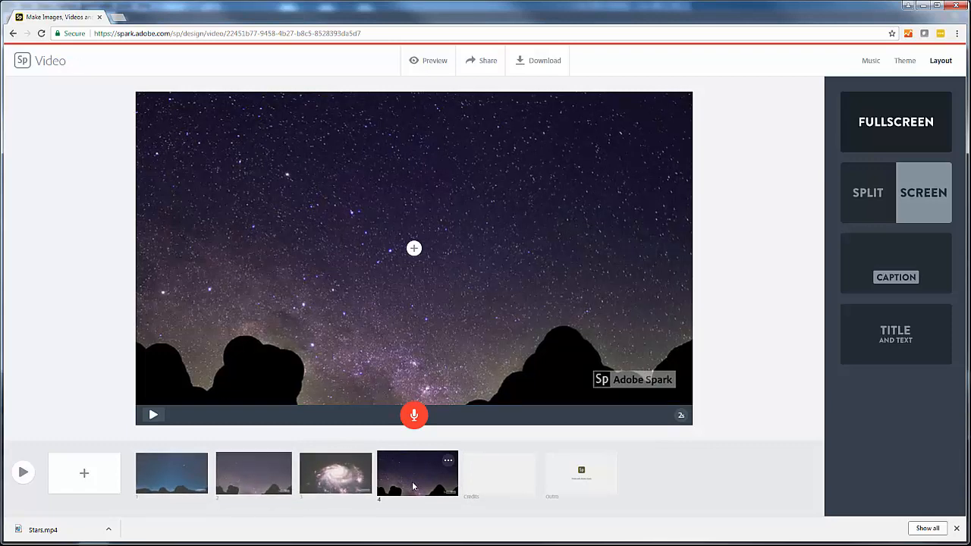
- Add the text "Twinkle, twinkle, little star," to the first slide and give the slide the Caption layout
click(182, 479)
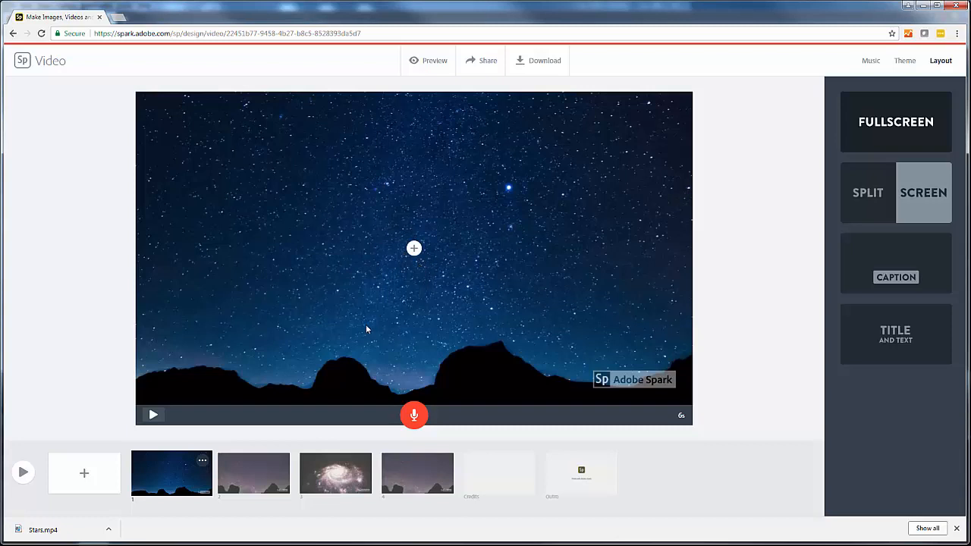
click(414, 249)
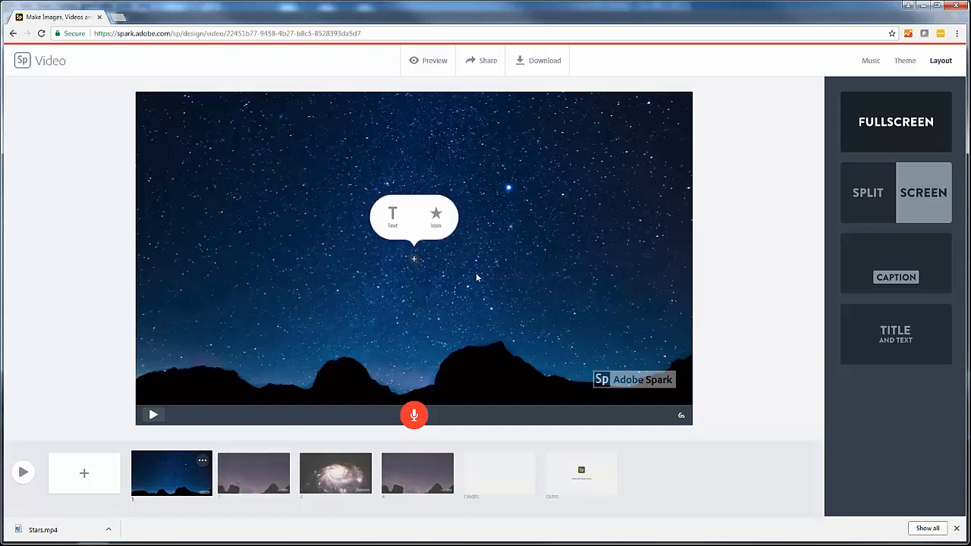
click(391, 224)
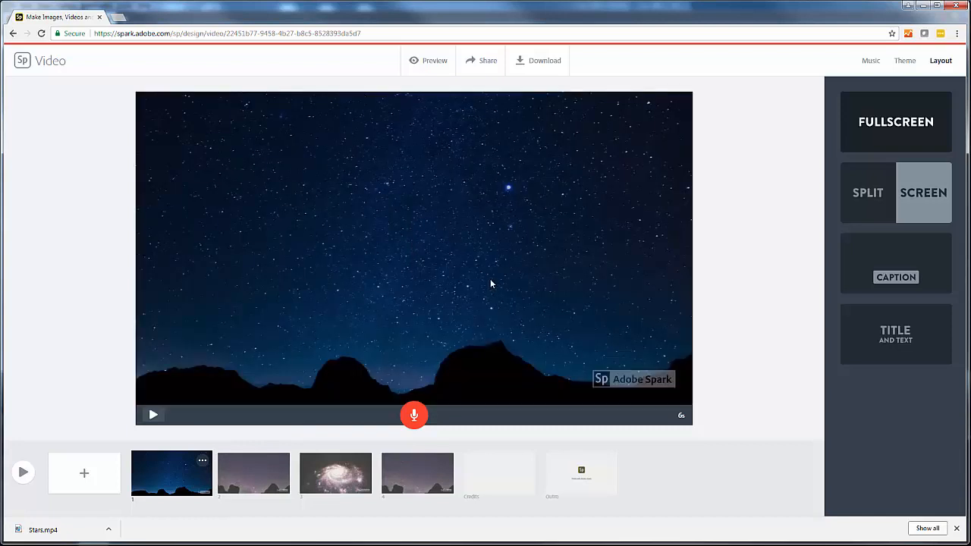
text(Twinkle, twinkle, little star,)
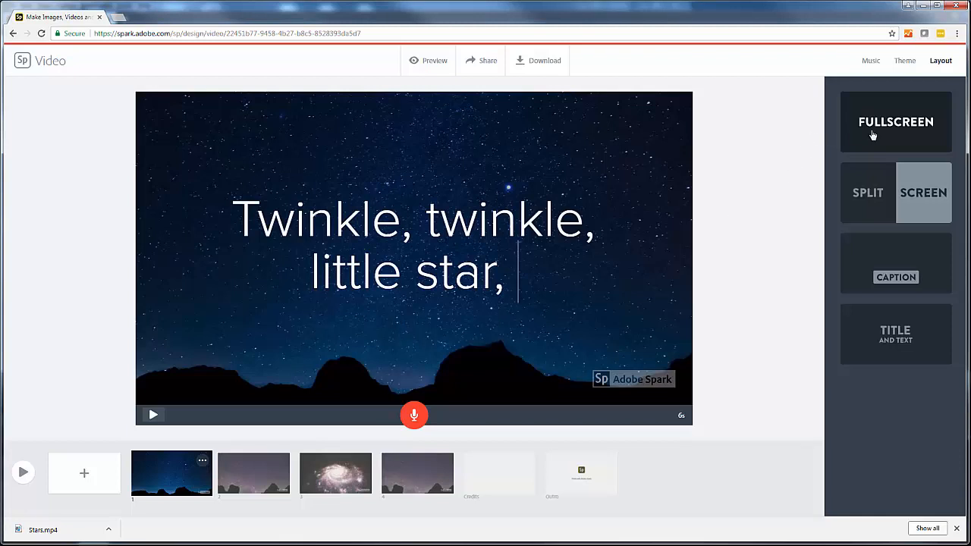
click(886, 279)
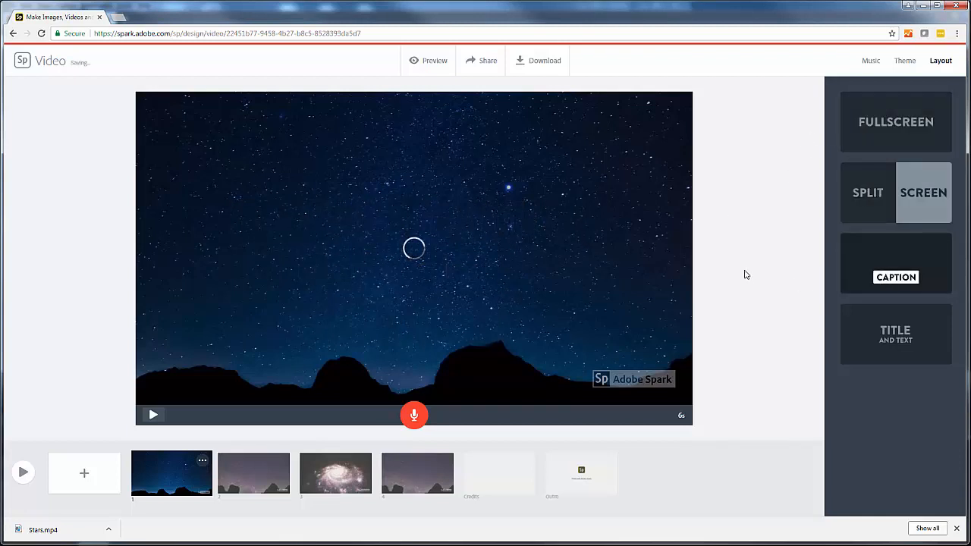
click(268, 349)
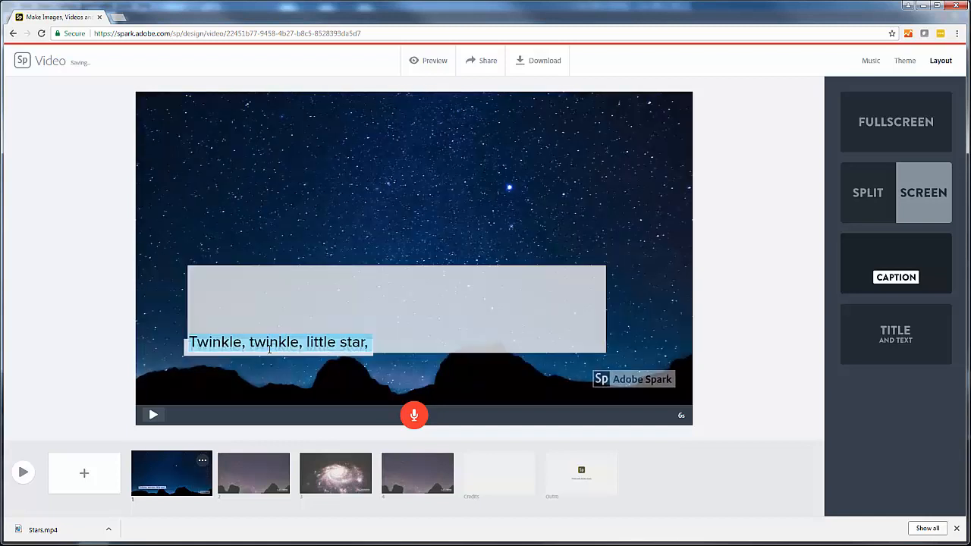
click(367, 362)
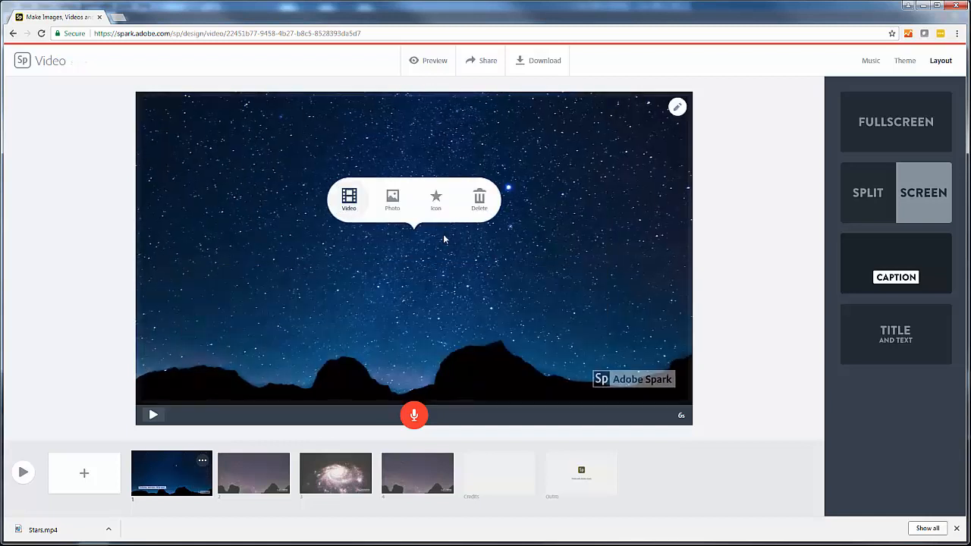
- Look over the second slide and the text fields of the Credits slide, and preview the start of the video
click(252, 474)
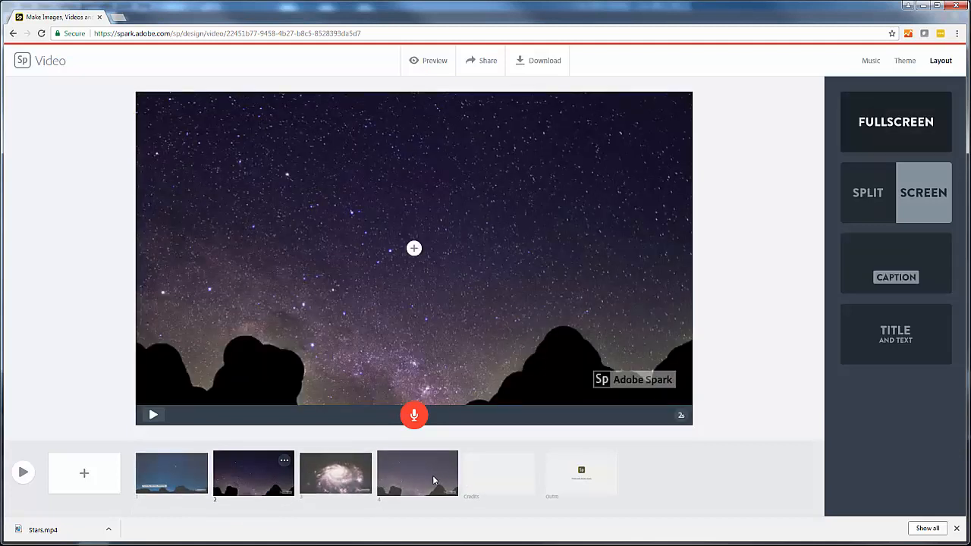
click(505, 480)
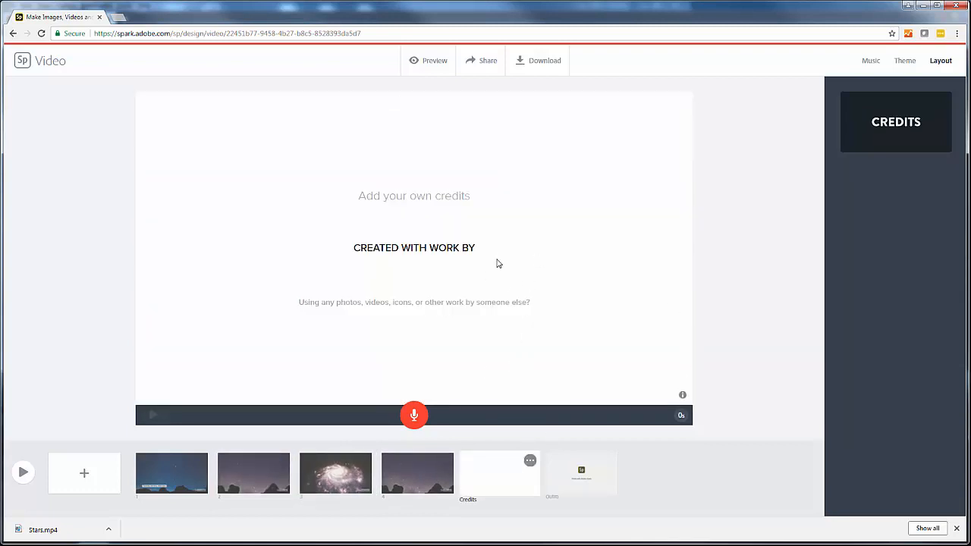
click(418, 302)
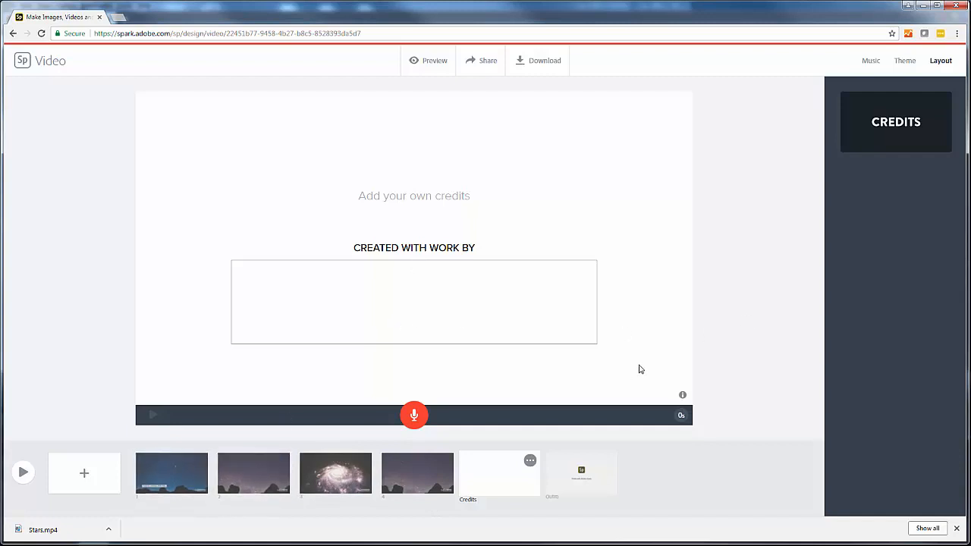
click(647, 283)
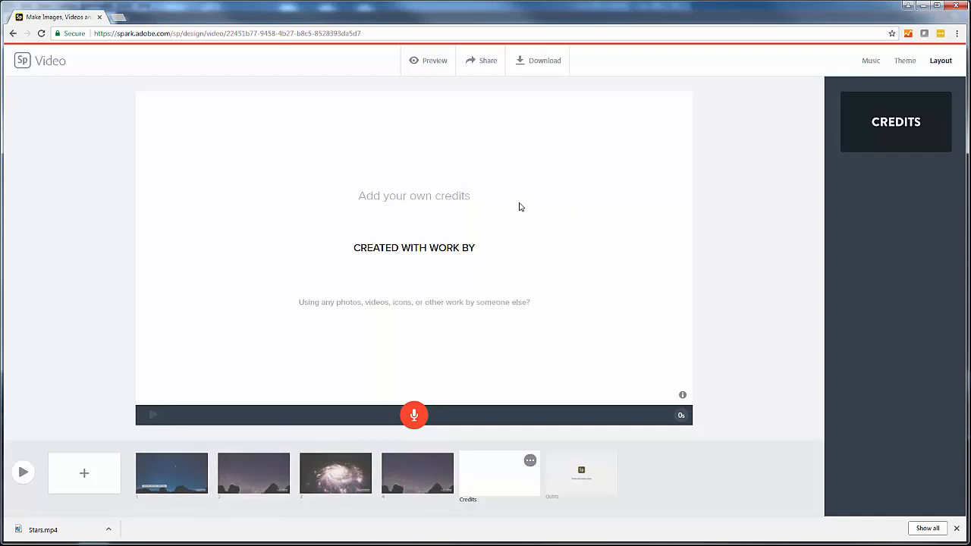
click(429, 69)
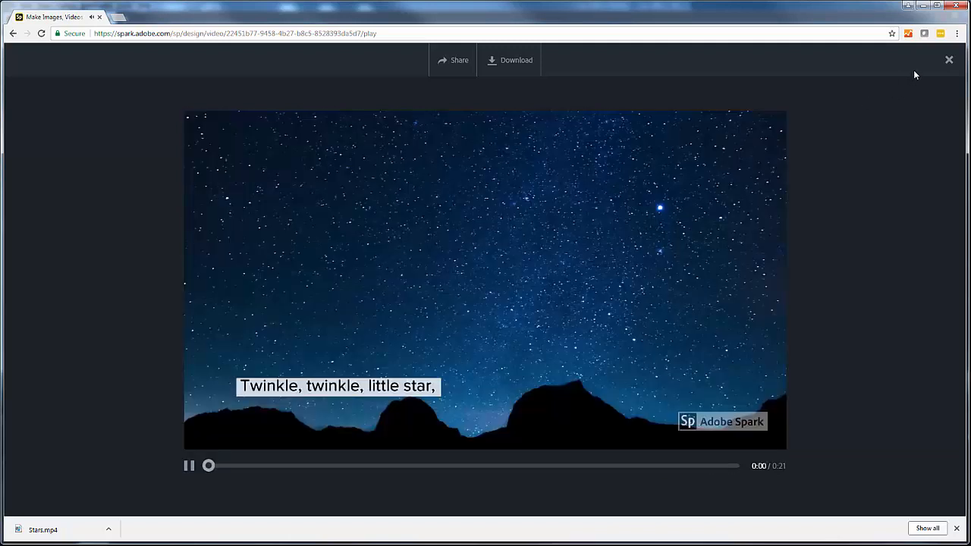
click(948, 60)
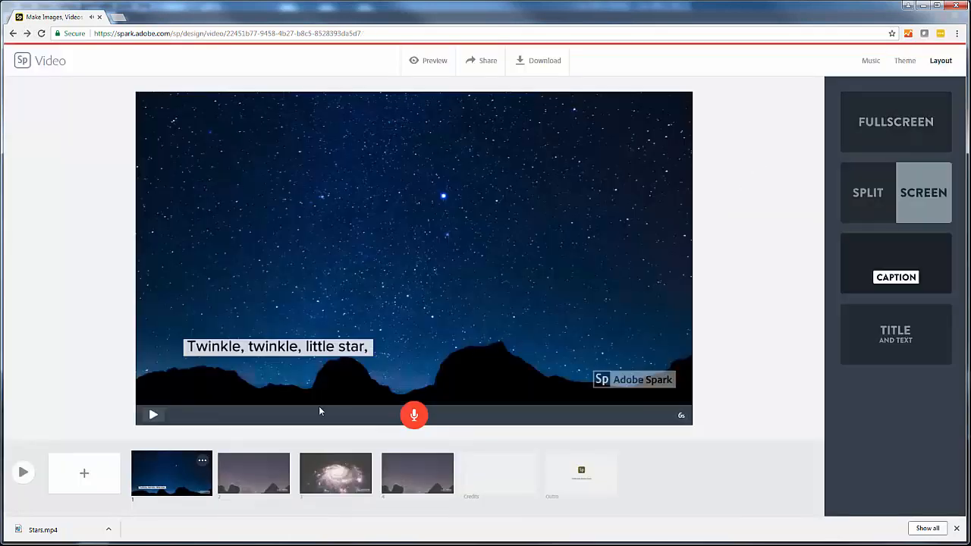
- Lengthen the second slide's display time and set the fourth slide's duration to 6 seconds
click(254, 479)
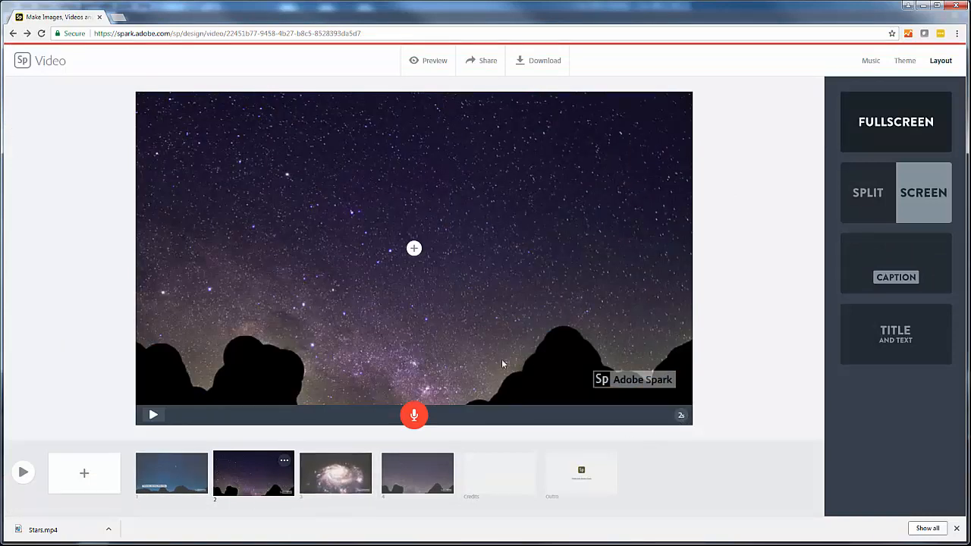
click(681, 421)
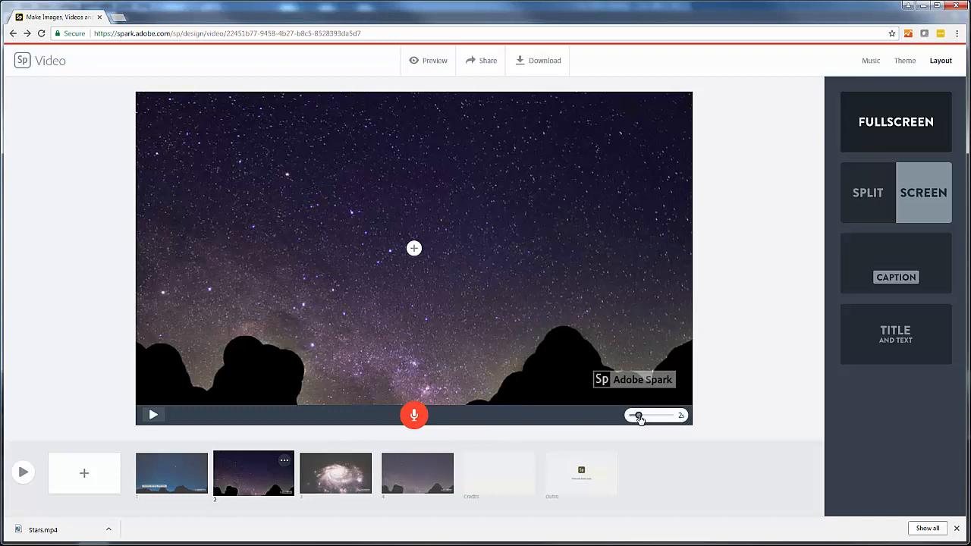
drag(639, 418, 657, 420)
click(397, 492)
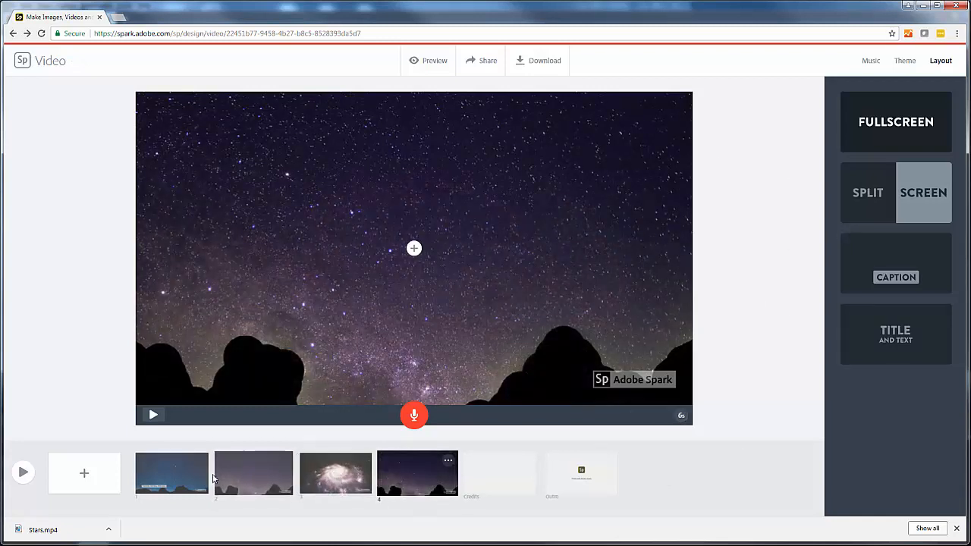
- Examine the Publish and Share options for the video and close them without creating a link
click(481, 64)
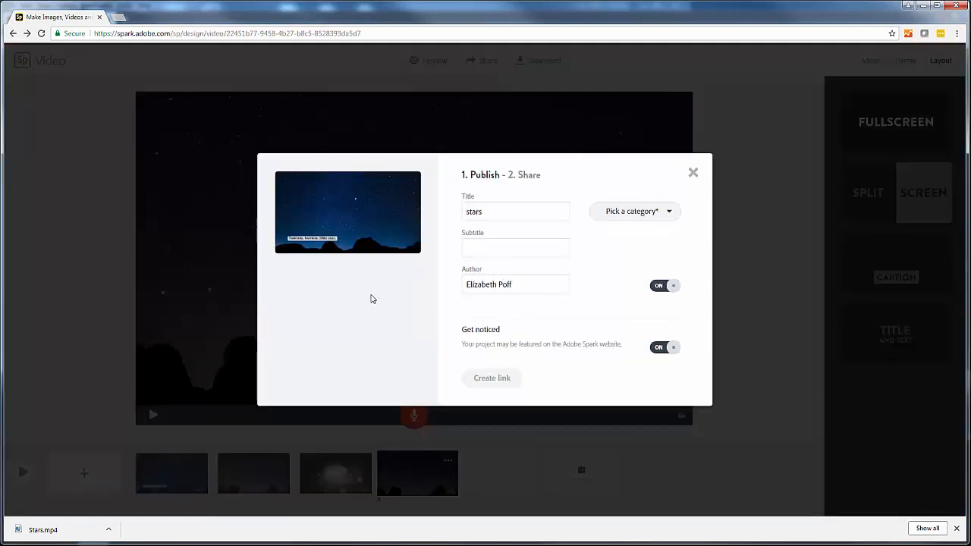
click(694, 174)
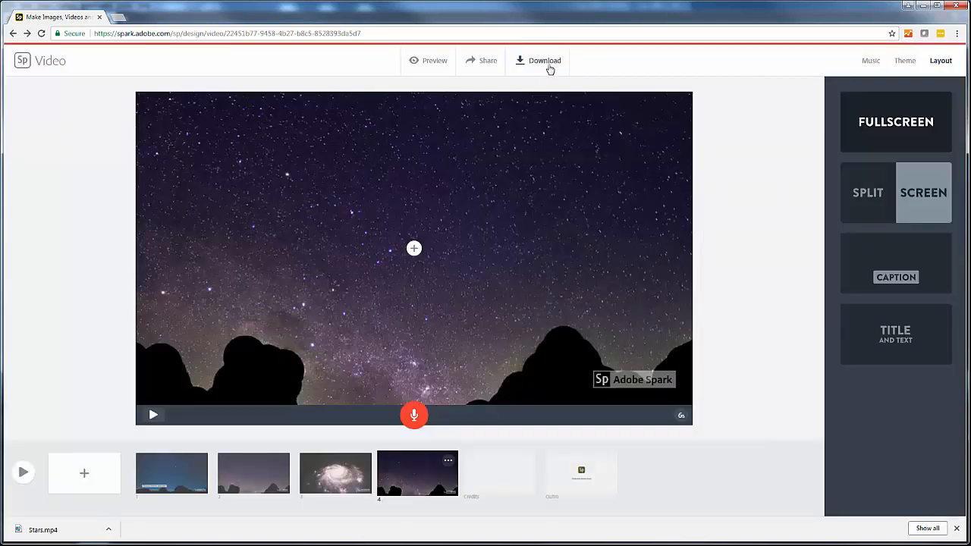